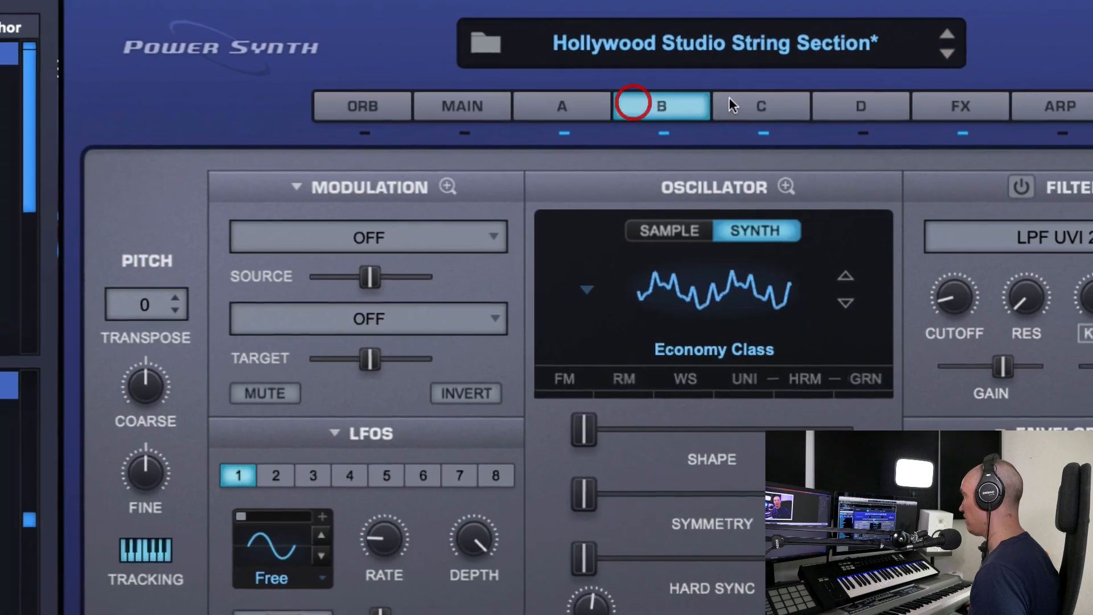
# Step: Look through the oscillator pages of layers C, D and A
pyautogui.click(778, 100)
pyautogui.click(883, 99)
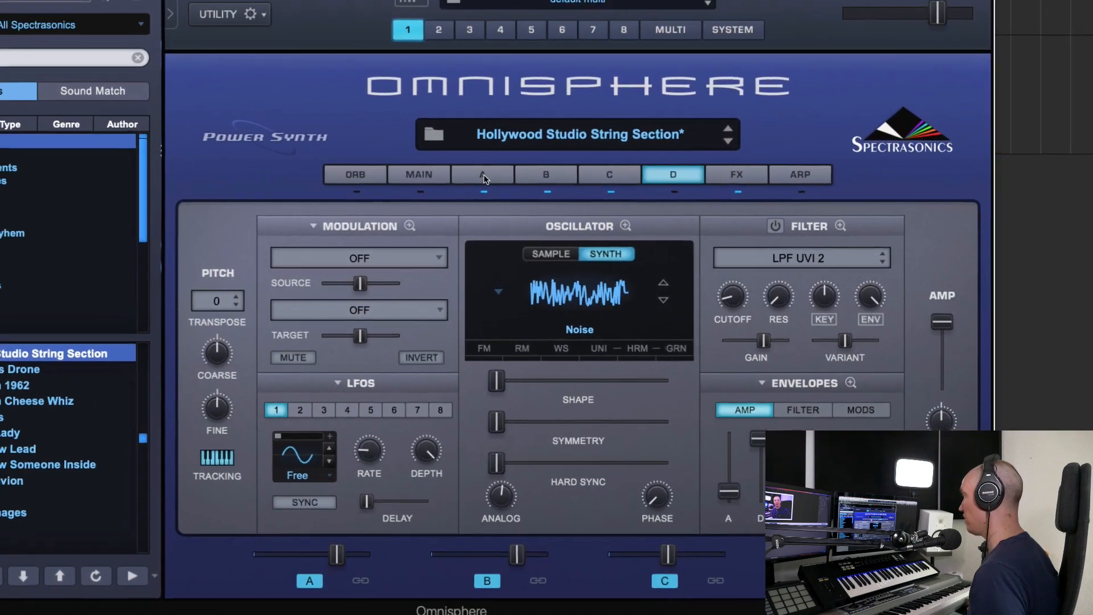
pyautogui.click(500, 164)
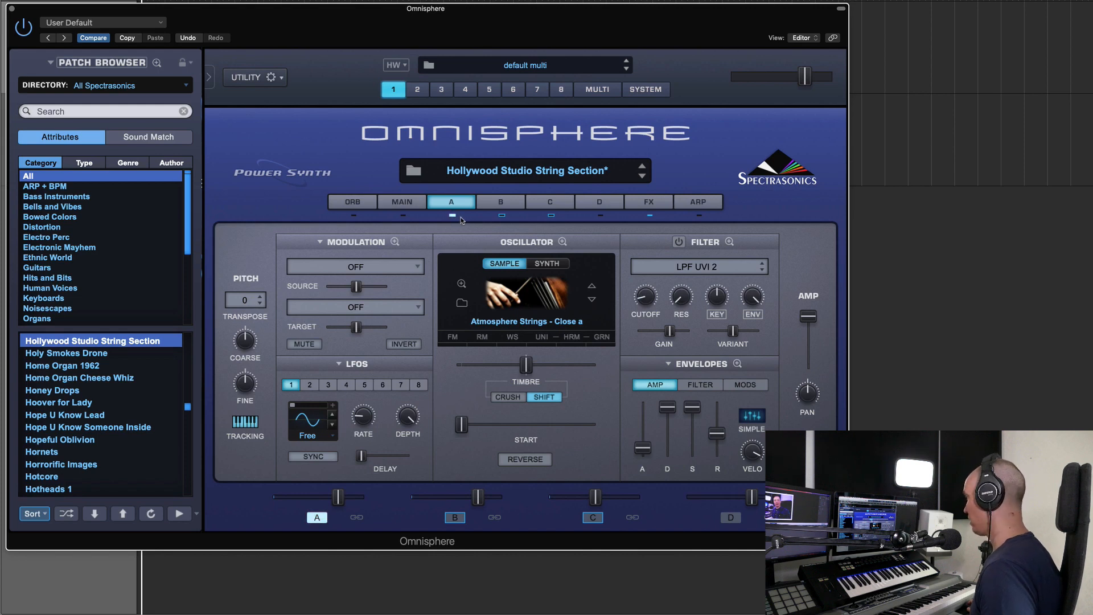
# Step: Audition layers A, B and C in isolation and view the sound source of each layer
pyautogui.click(453, 216)
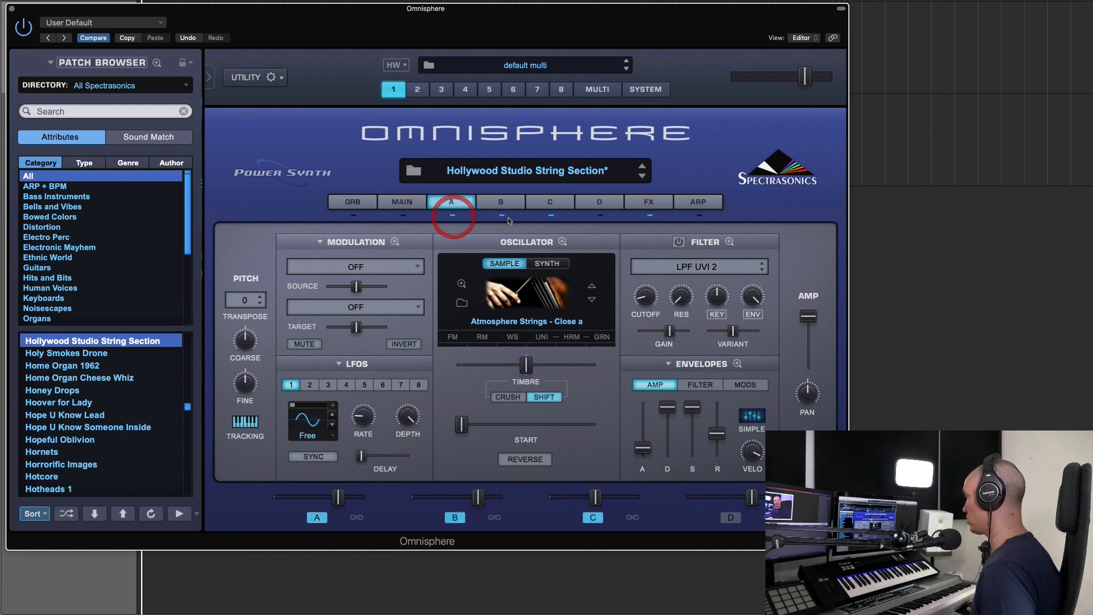
pyautogui.click(502, 216)
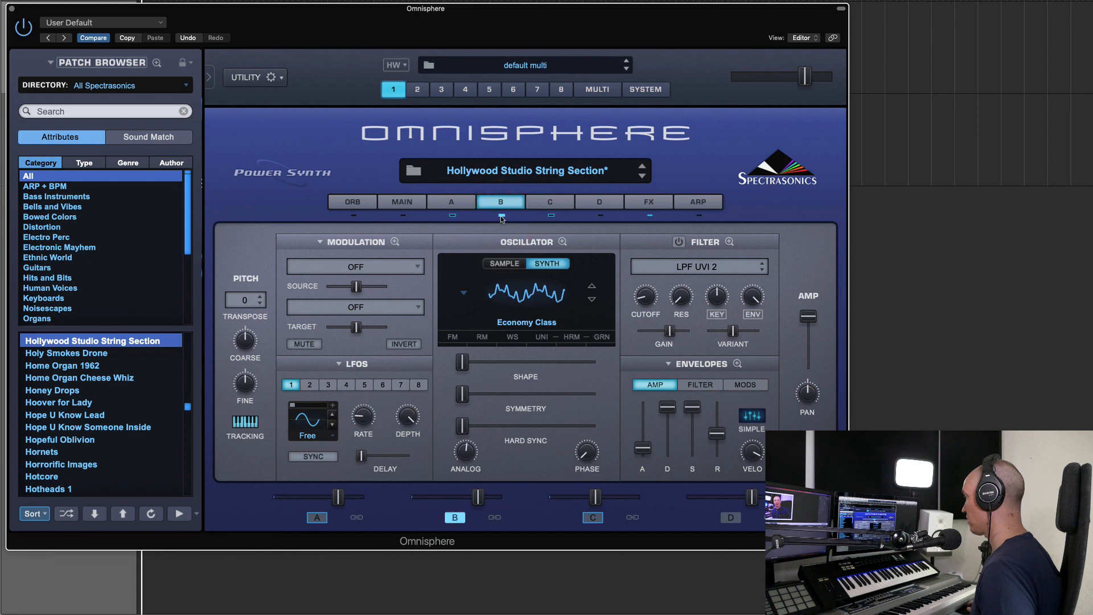
pyautogui.click(452, 216)
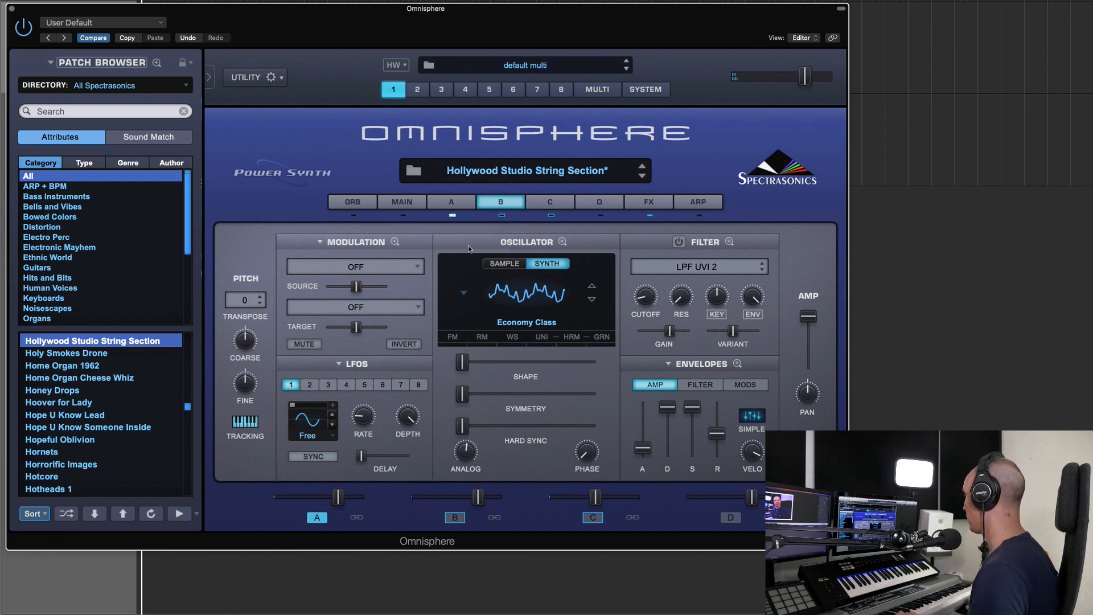
pyautogui.click(457, 207)
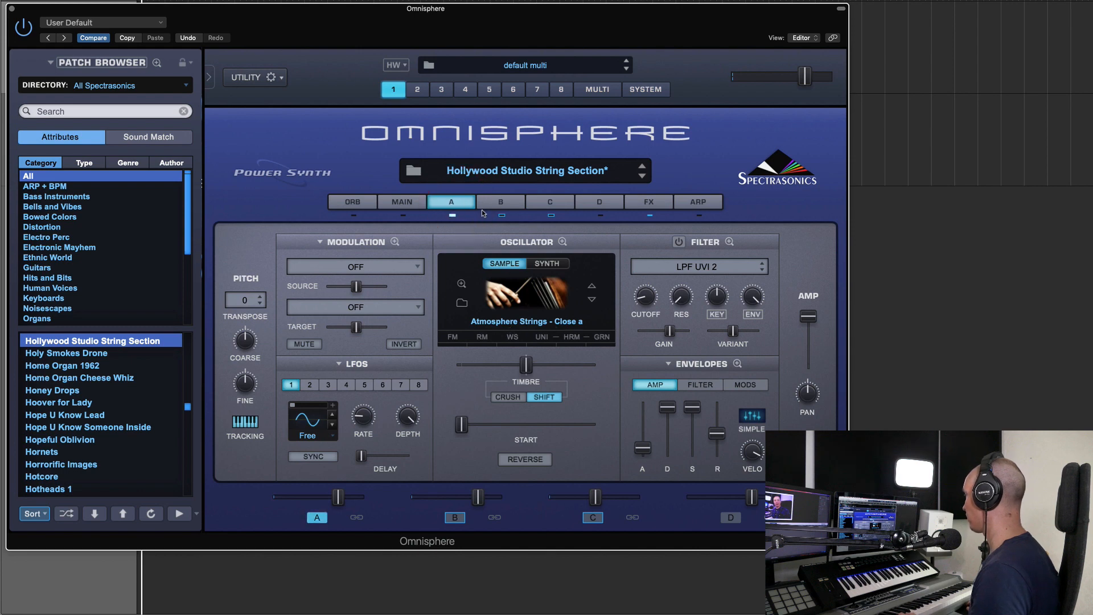
pyautogui.click(501, 204)
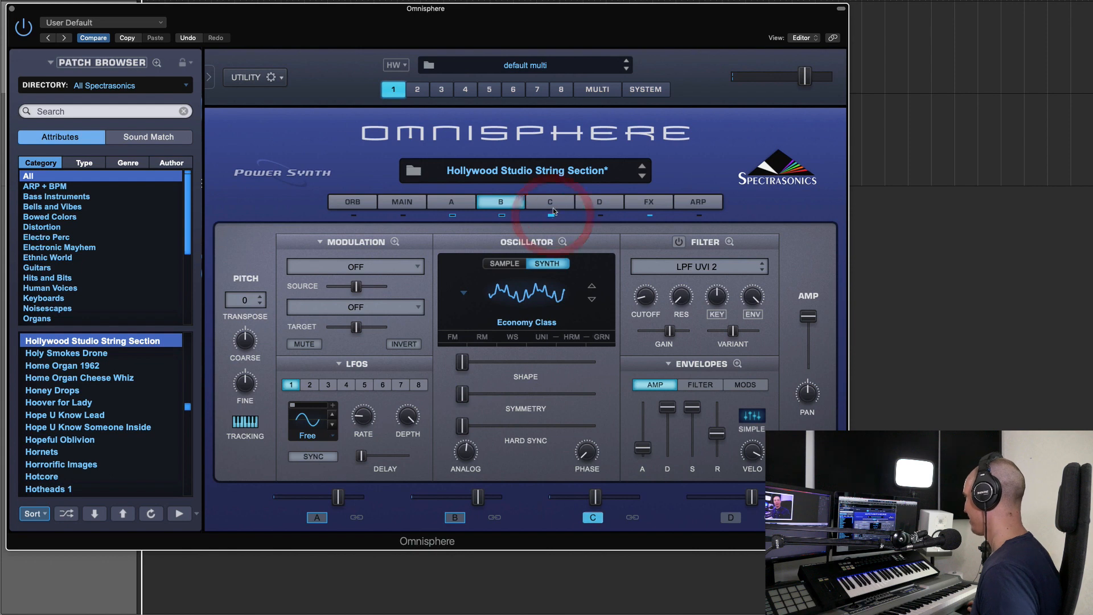
pyautogui.click(550, 204)
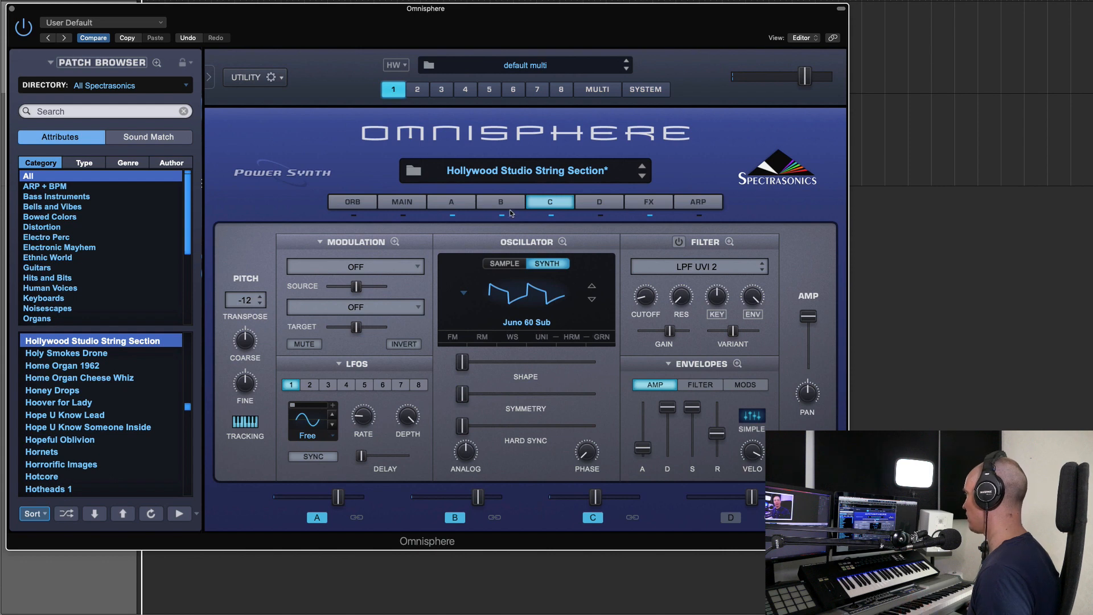
# Step: Solo layer C, switch on its filter and adjust the cutoff, and solo layer B for comparison
pyautogui.click(550, 216)
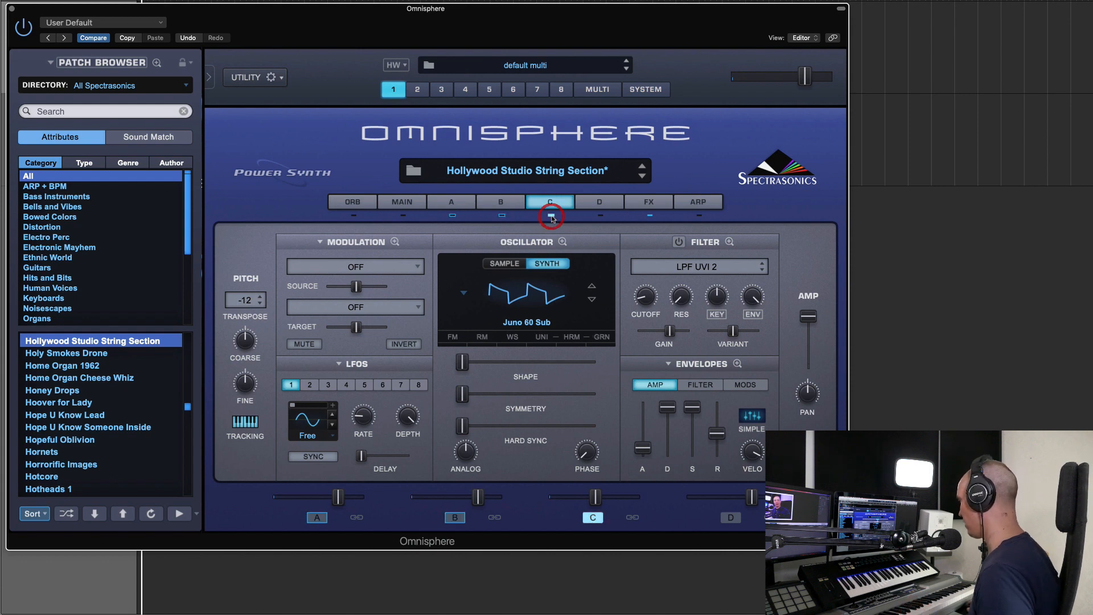
pyautogui.click(679, 242)
pyautogui.moveTo(644, 295); pyautogui.dragTo(644, 308)
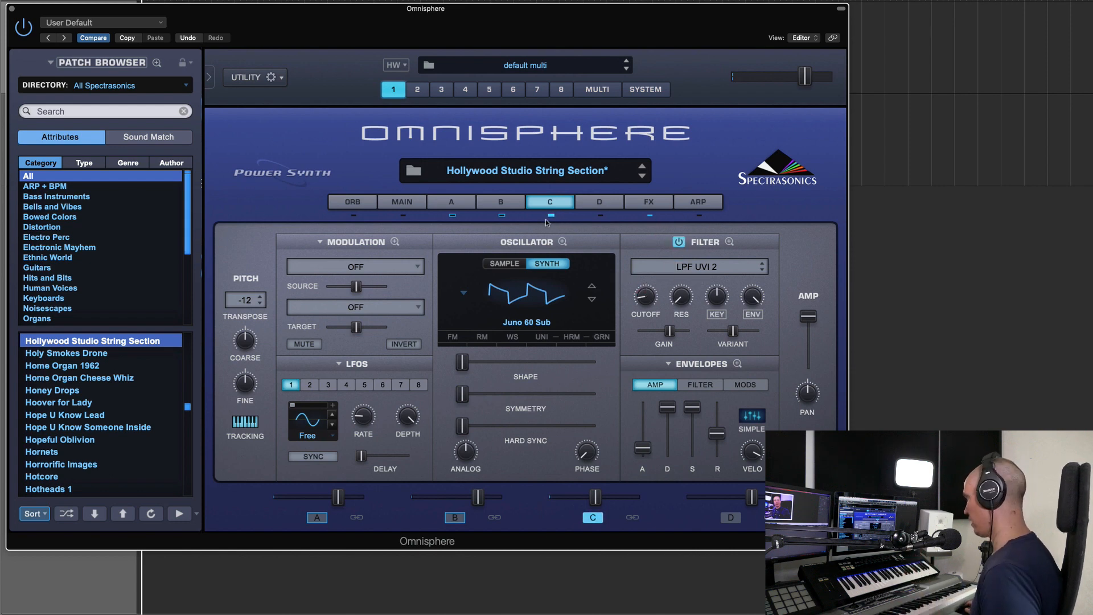
pyautogui.click(502, 216)
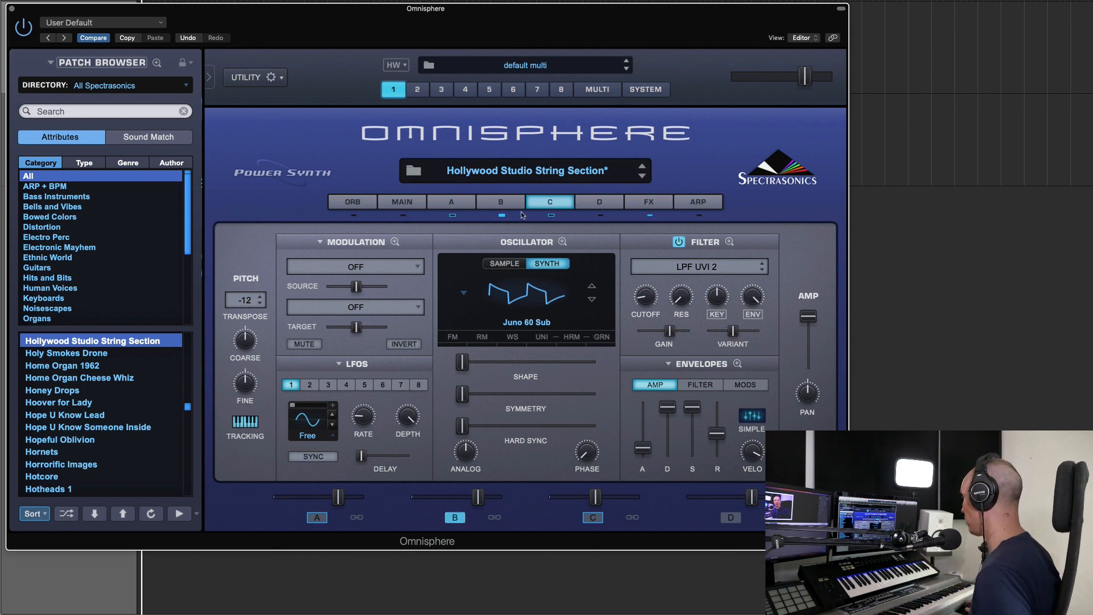
# Step: Set the patch's signal path to Shared and review layer A's filter and amp envelopes
pyautogui.click(413, 202)
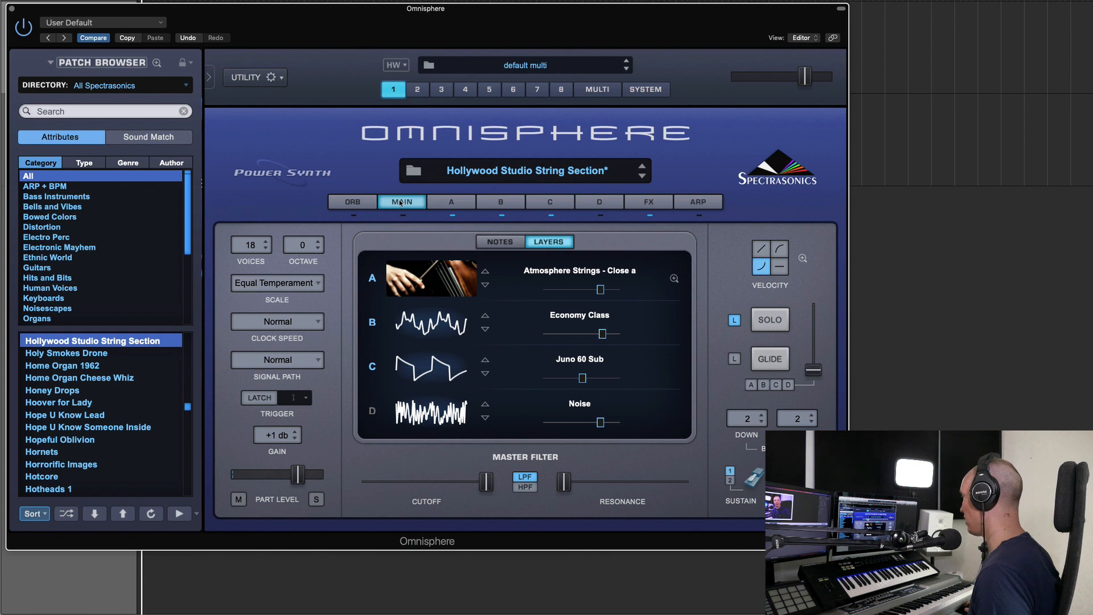
pyautogui.click(280, 362)
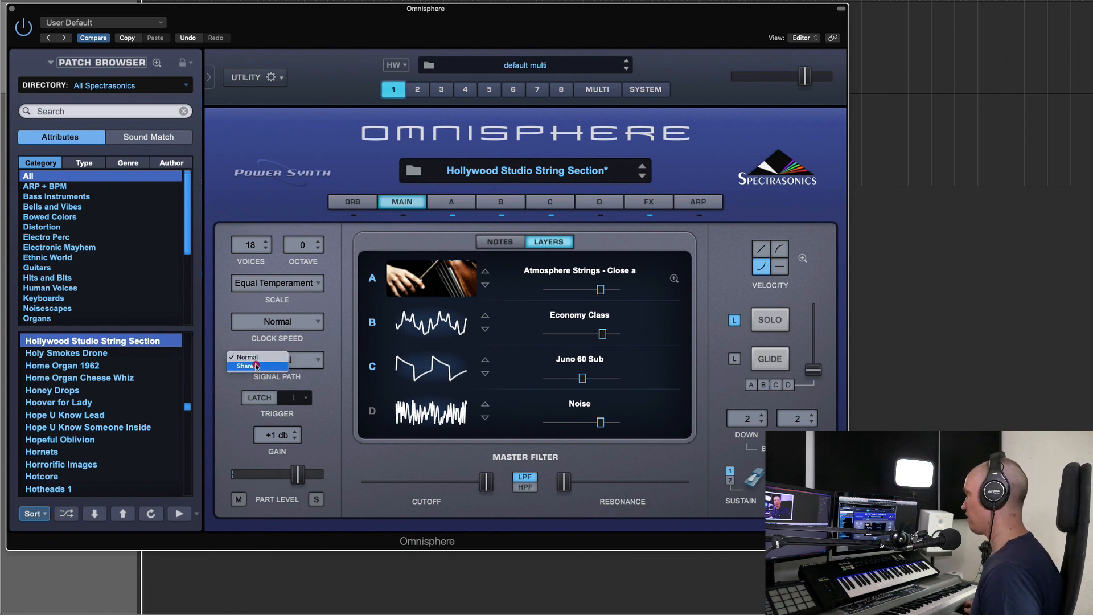
pyautogui.click(257, 366)
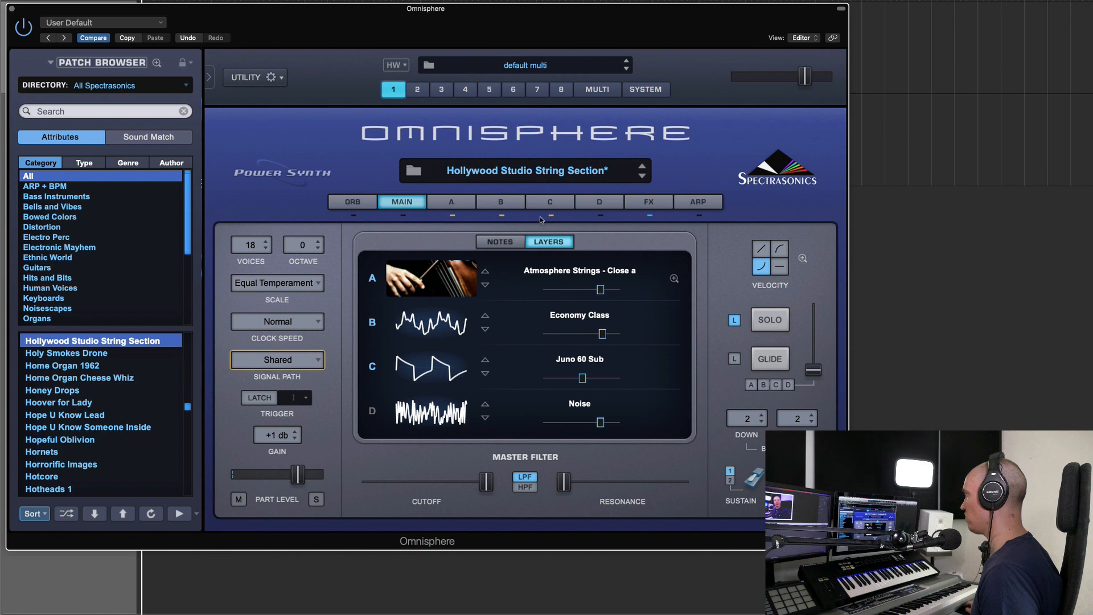
pyautogui.click(446, 203)
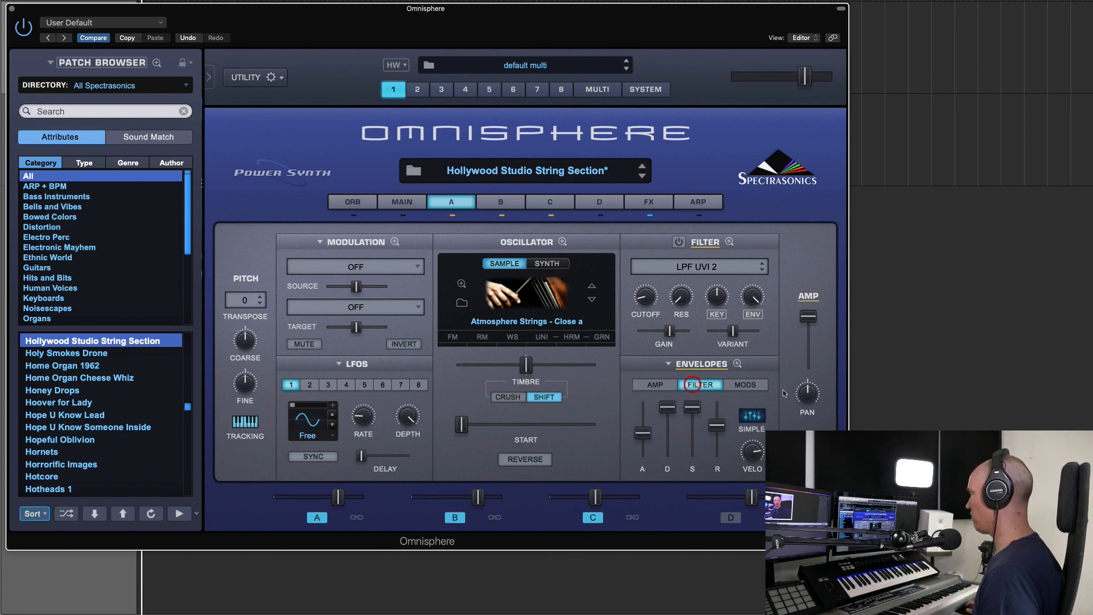
pyautogui.click(666, 383)
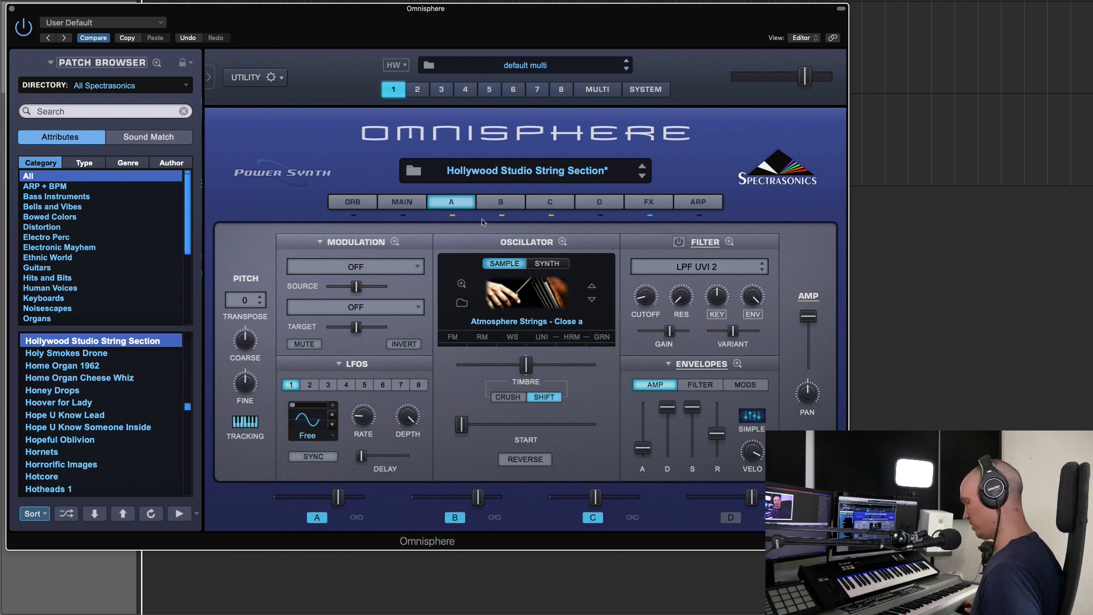
# Step: Solo layer A, switch on the shared LPF UVI 2 filter and adjust its cutoff
pyautogui.click(452, 216)
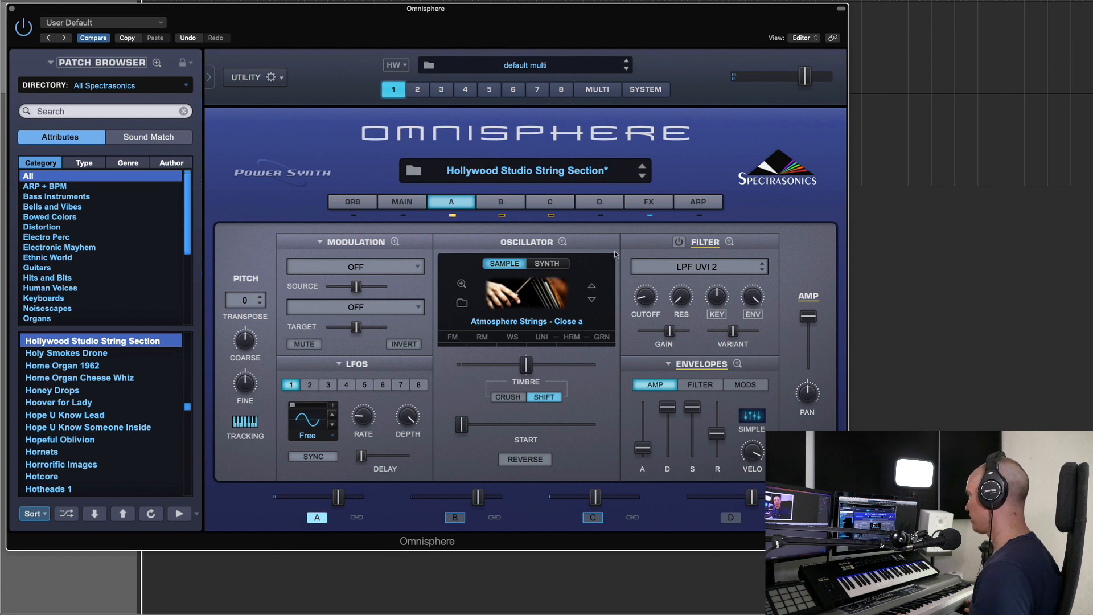
pyautogui.click(679, 242)
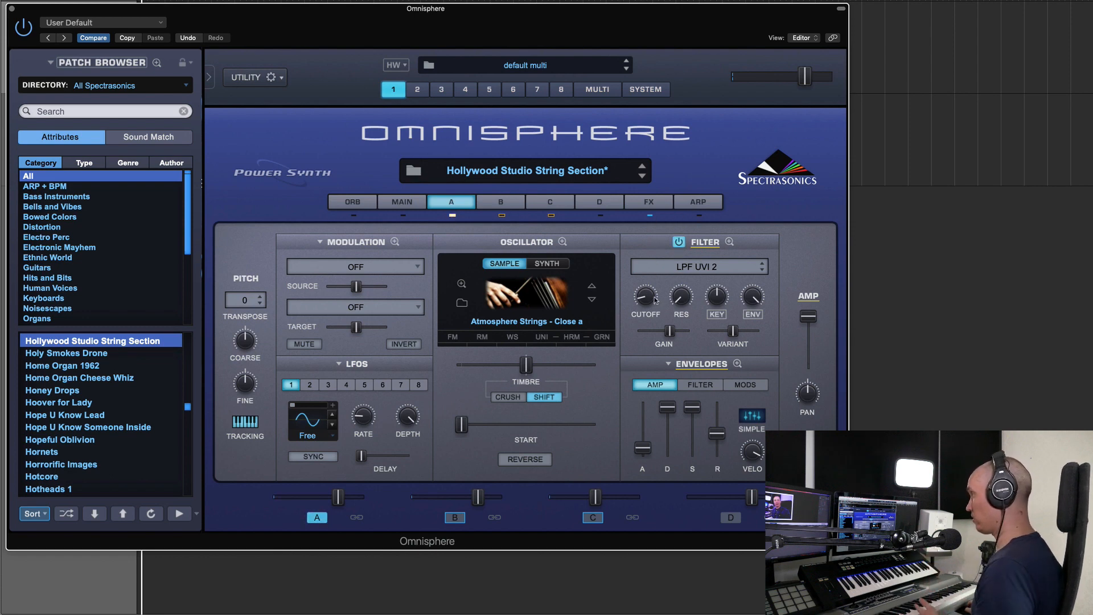
pyautogui.click(652, 283)
pyautogui.click(647, 294)
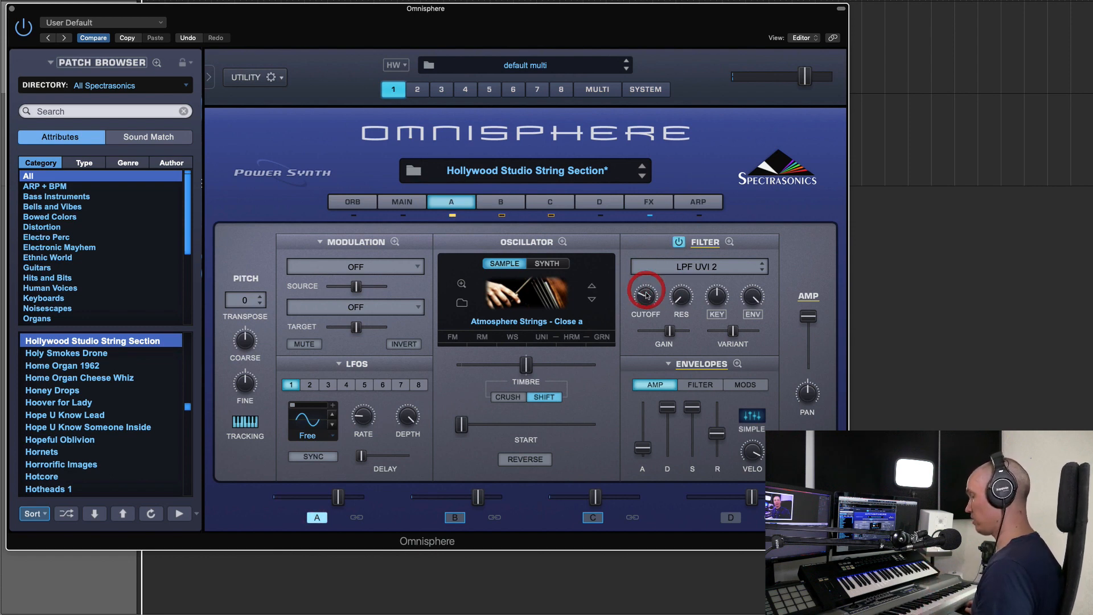
# Step: Audition layers B and C in isolation through the shared filter
pyautogui.click(502, 215)
pyautogui.click(503, 210)
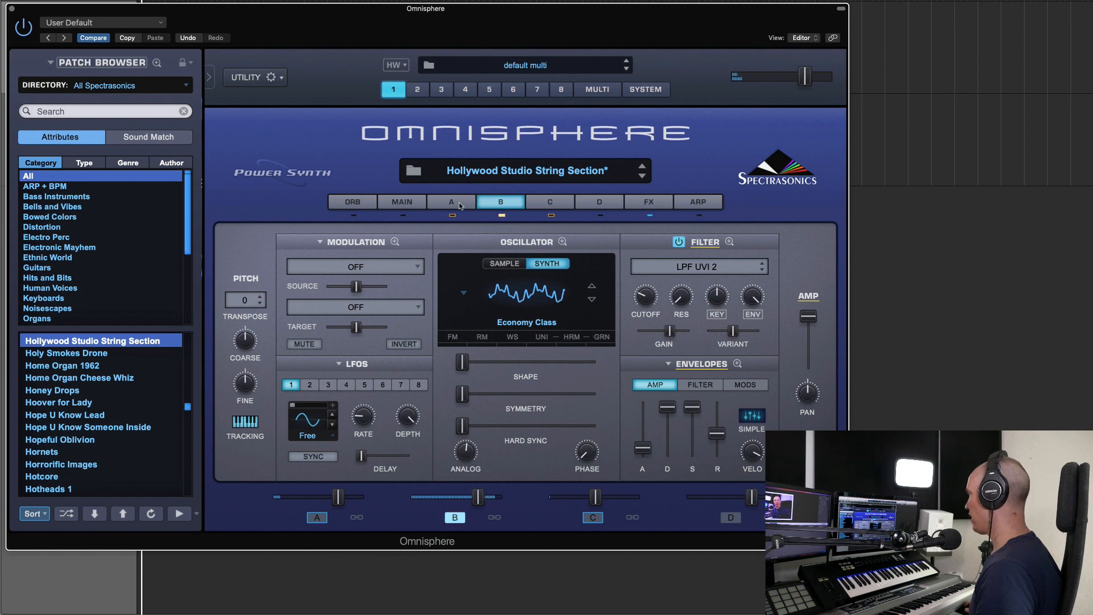
pyautogui.click(558, 207)
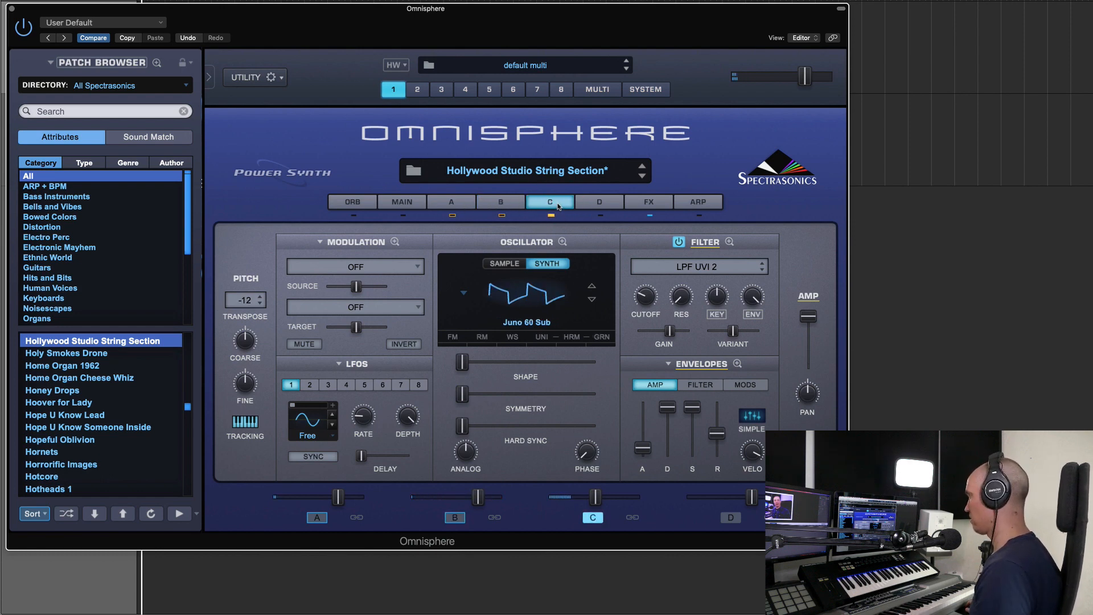
# Step: Adjust the shared filter cutoff from layer A's page with layer C soloed, and check the setting on layer C
pyautogui.click(452, 201)
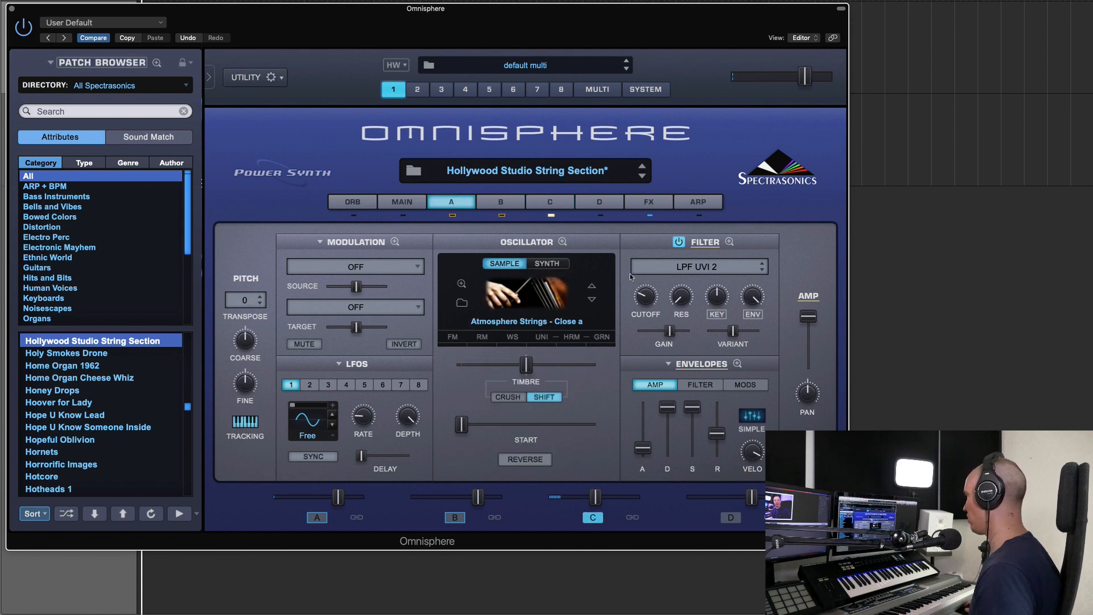
pyautogui.click(645, 297)
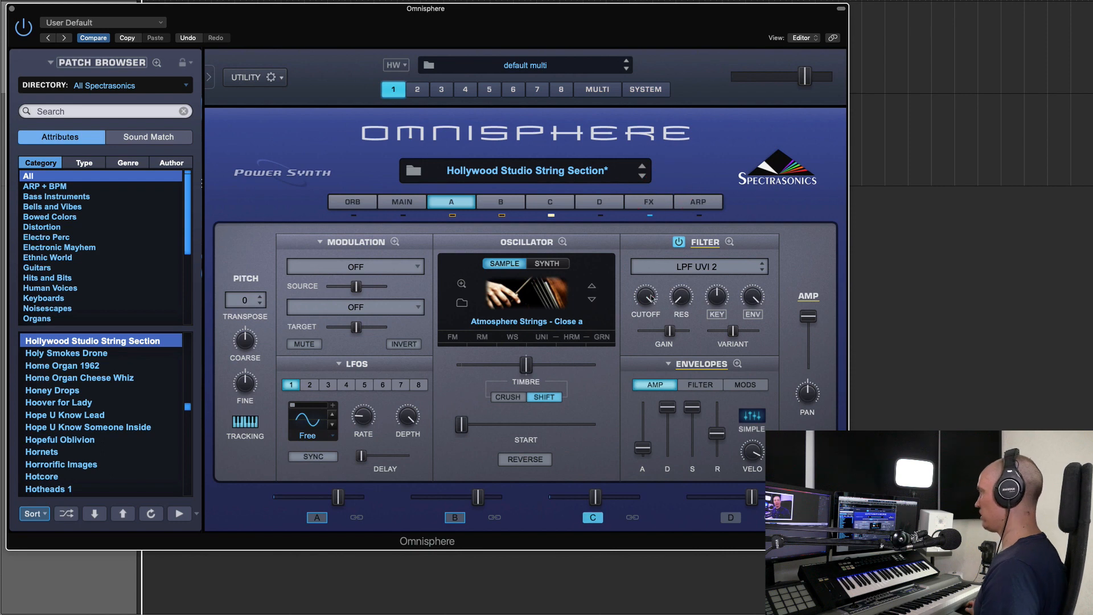
pyautogui.click(653, 291)
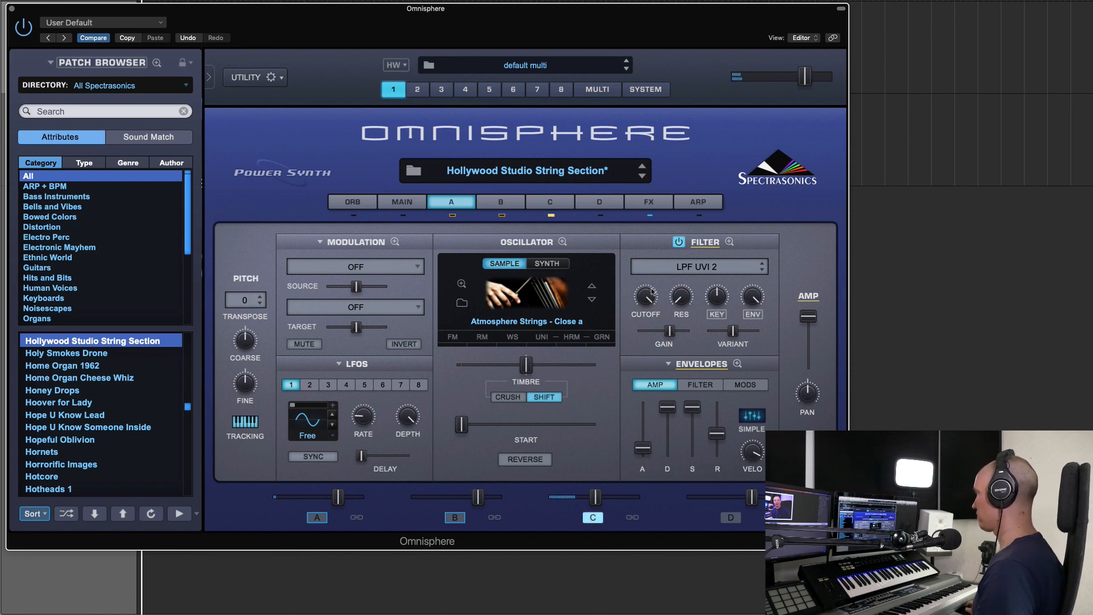
pyautogui.click(561, 205)
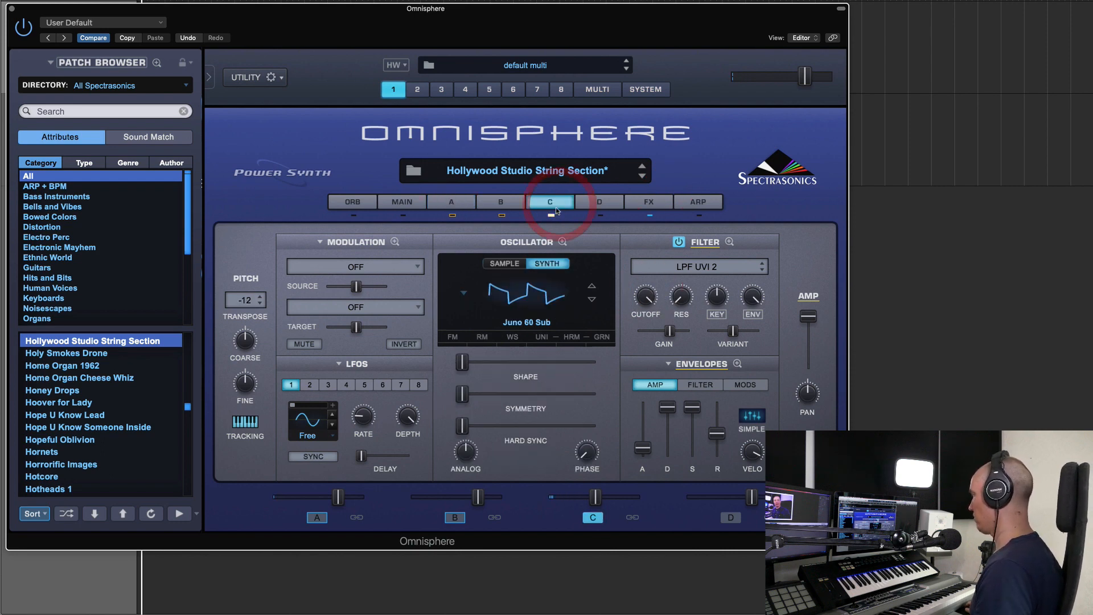
# Step: Solo layer A, and from layer B's page set the shared filter's envelope amount to 0.480 and lower the cutoff
pyautogui.click(451, 202)
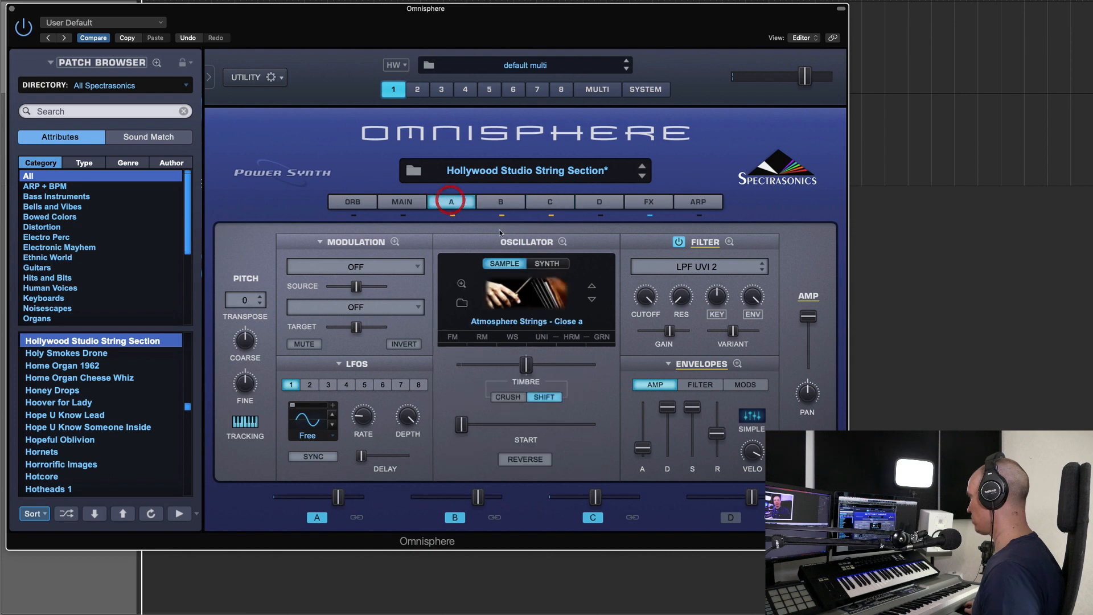
pyautogui.click(453, 216)
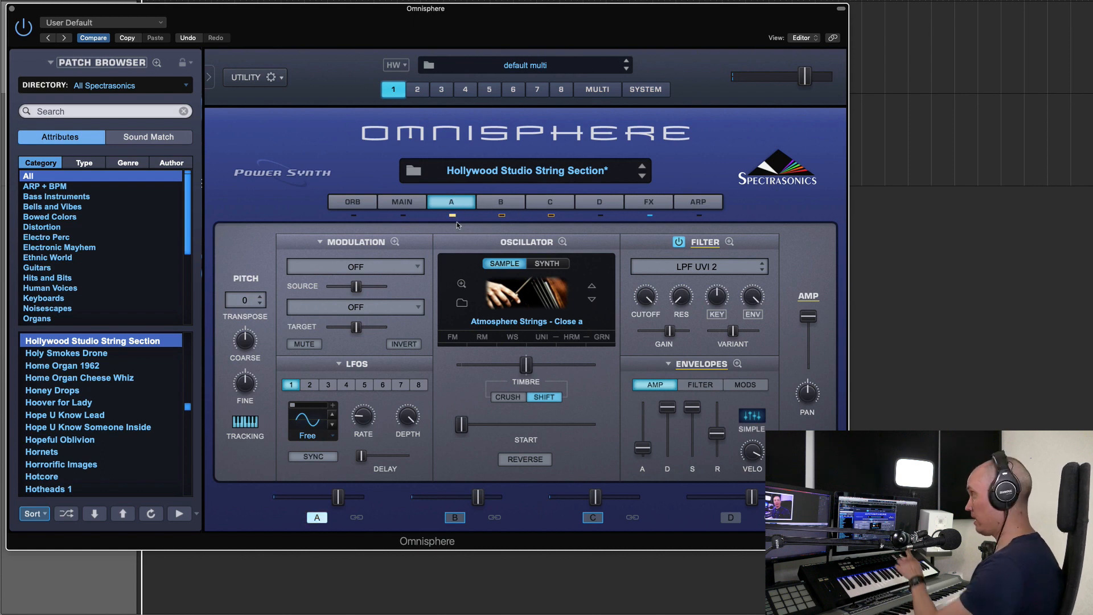
pyautogui.click(496, 204)
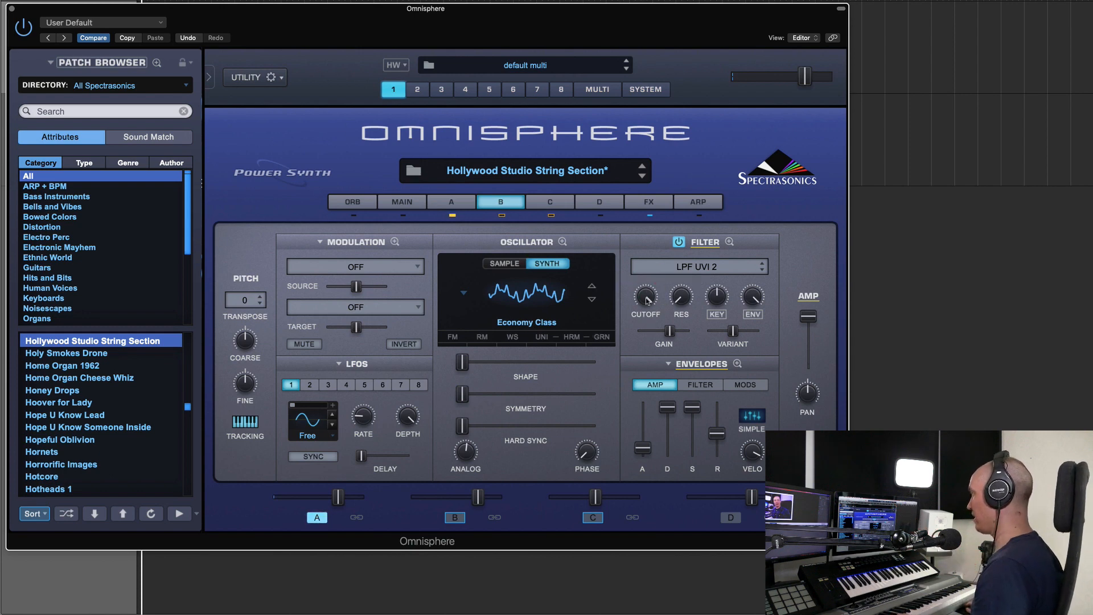
pyautogui.moveTo(634, 426); pyautogui.dragTo(636, 418)
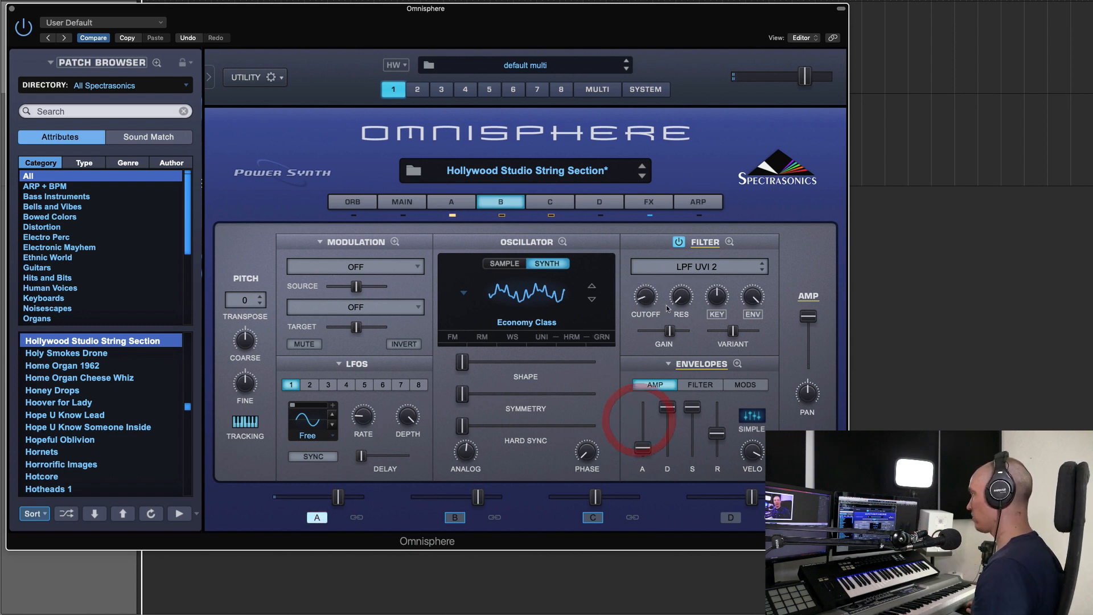
pyautogui.moveTo(750, 300); pyautogui.dragTo(750, 303)
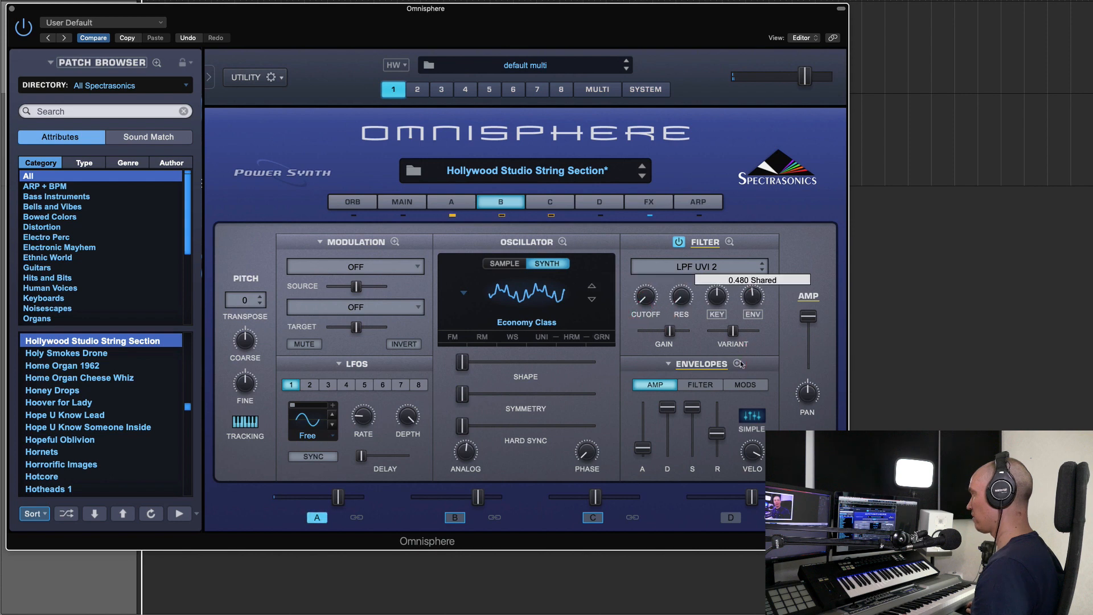
pyautogui.moveTo(742, 364); pyautogui.dragTo(745, 364)
pyautogui.moveTo(647, 301); pyautogui.dragTo(647, 297)
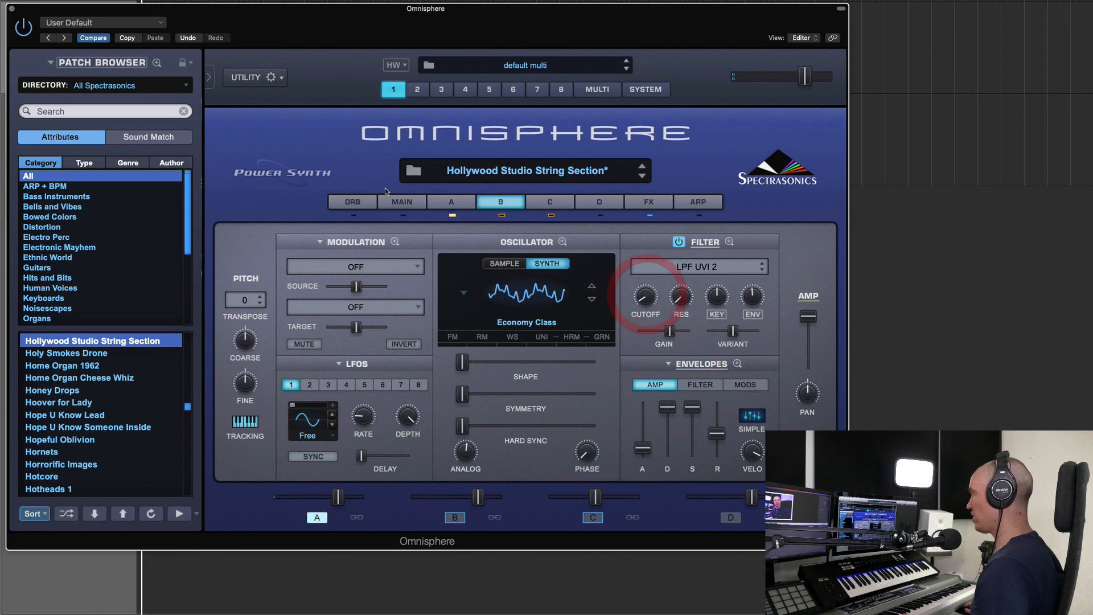
# Step: Clear layer A's solo, solo layer C and lower the shared amp envelope's decay, sustain and release
pyautogui.click(452, 215)
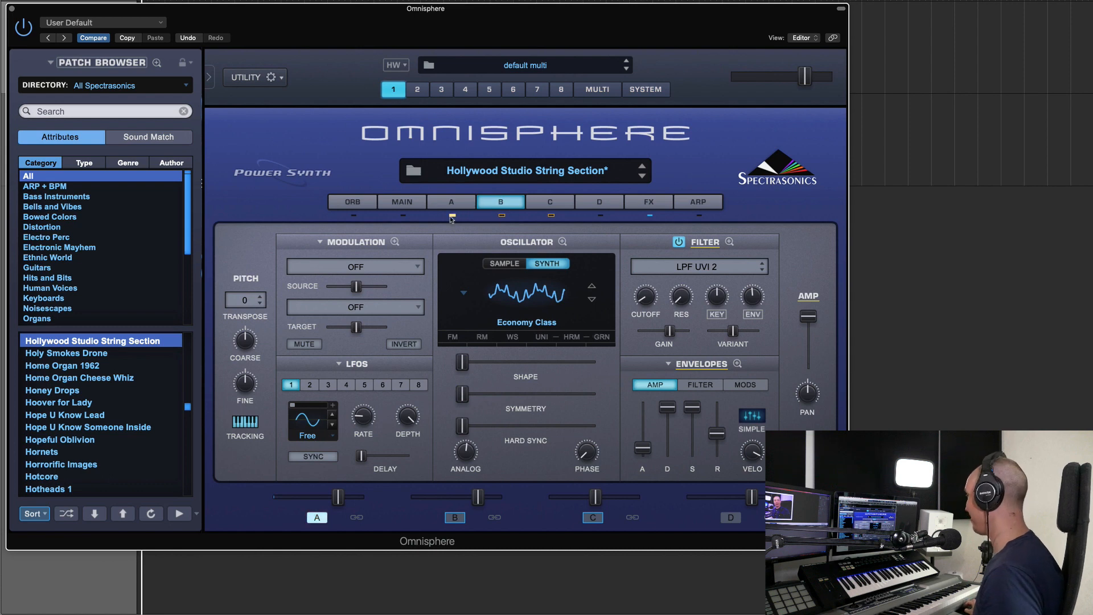
pyautogui.click(463, 204)
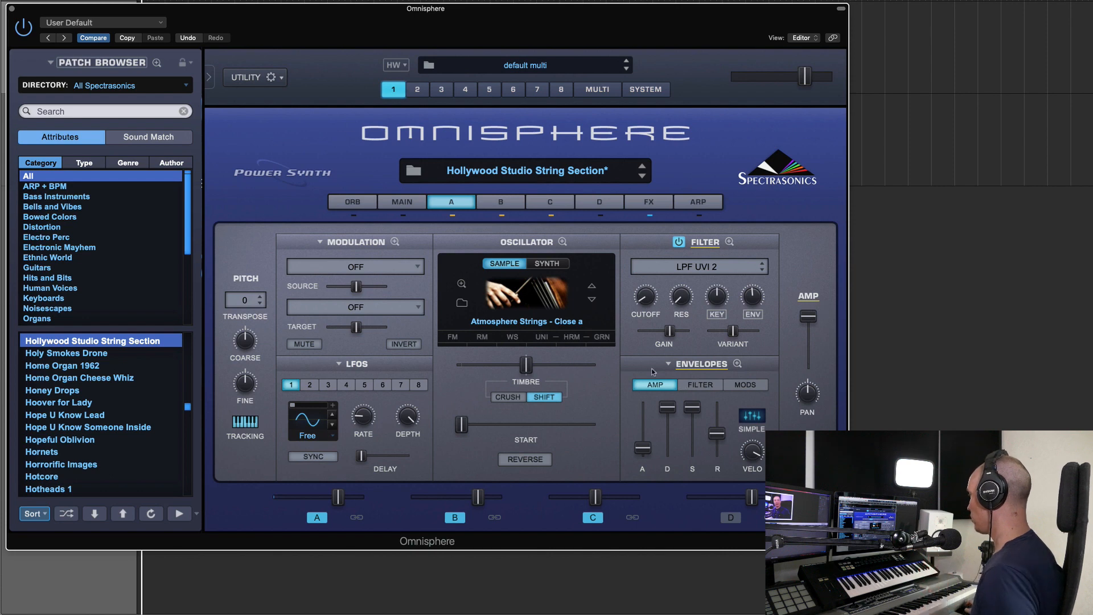
pyautogui.click(550, 203)
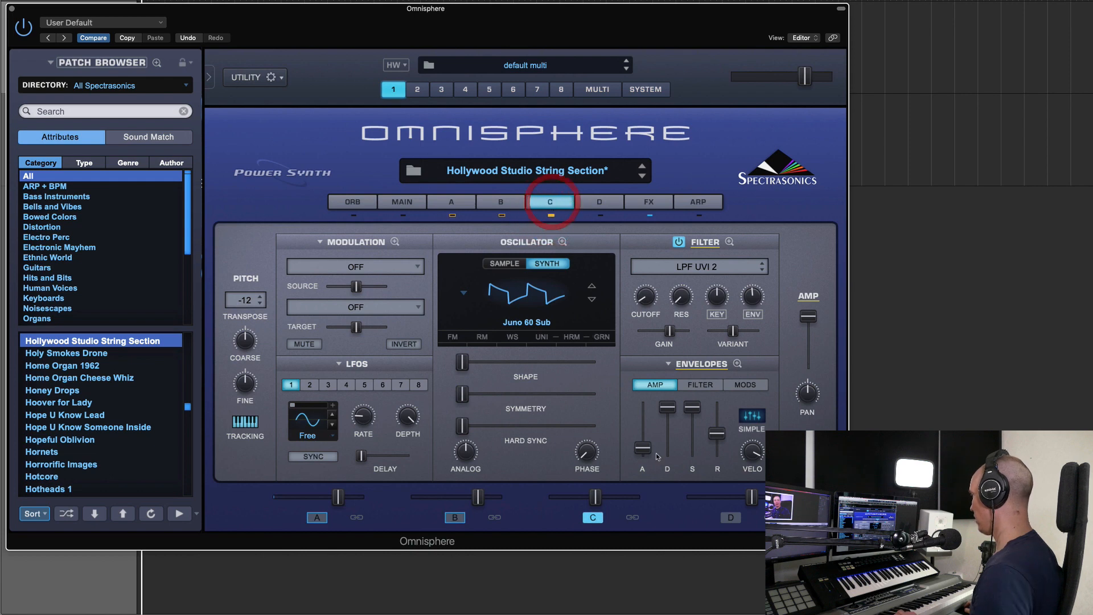
pyautogui.moveTo(671, 411); pyautogui.dragTo(669, 446)
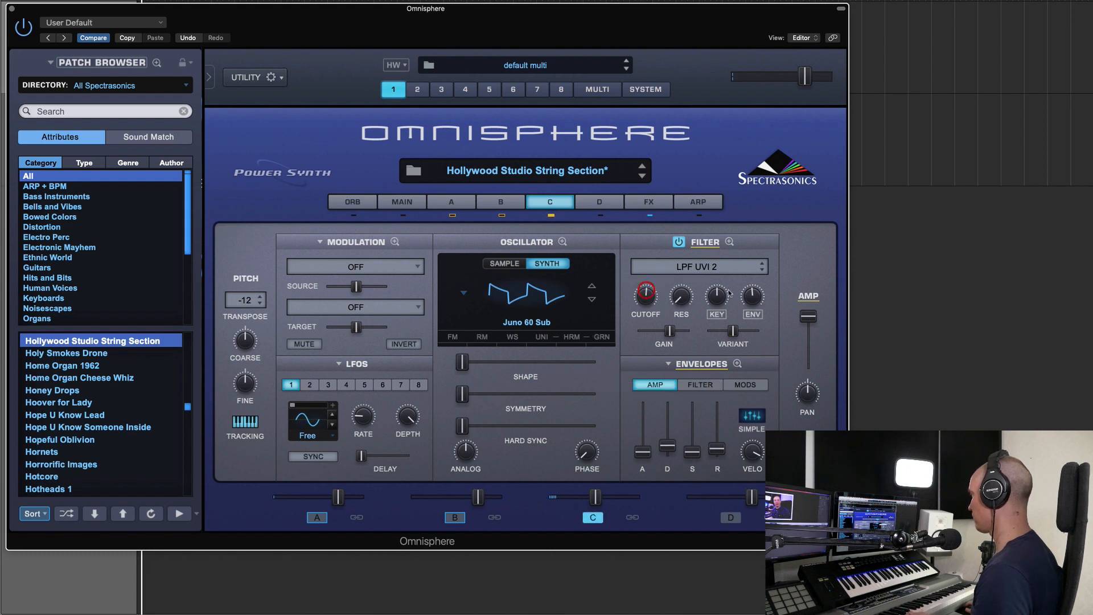
# Step: Raise the shared filter's envelope amount from layer C's page, and check the setting on layer A and the patch overview
pyautogui.click(753, 297)
pyautogui.moveTo(762, 273); pyautogui.dragTo(762, 272)
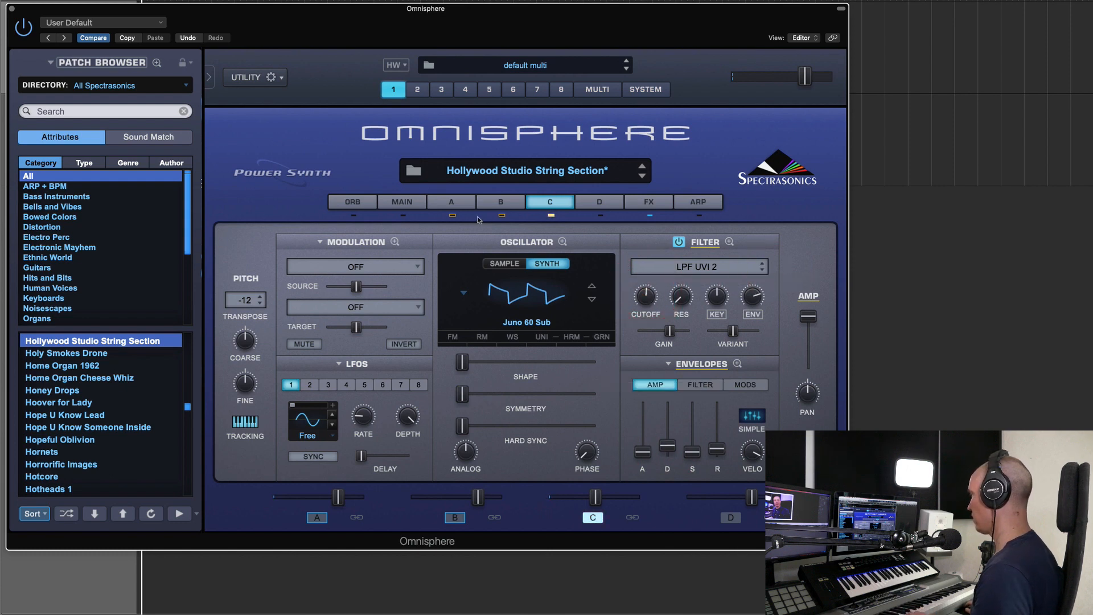
pyautogui.click(454, 204)
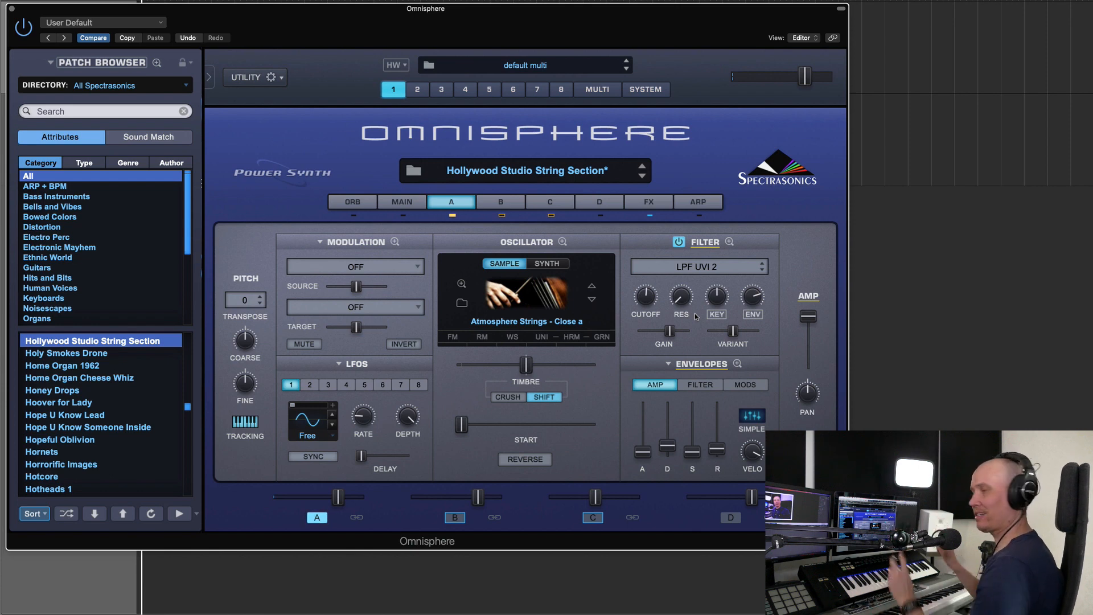
pyautogui.click(533, 207)
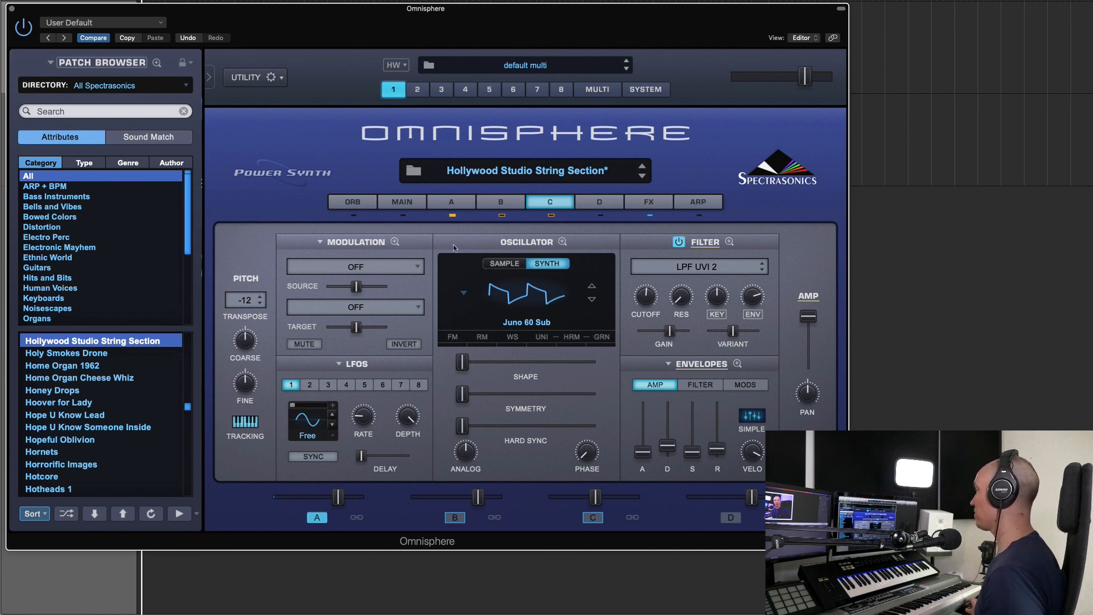
pyautogui.click(422, 201)
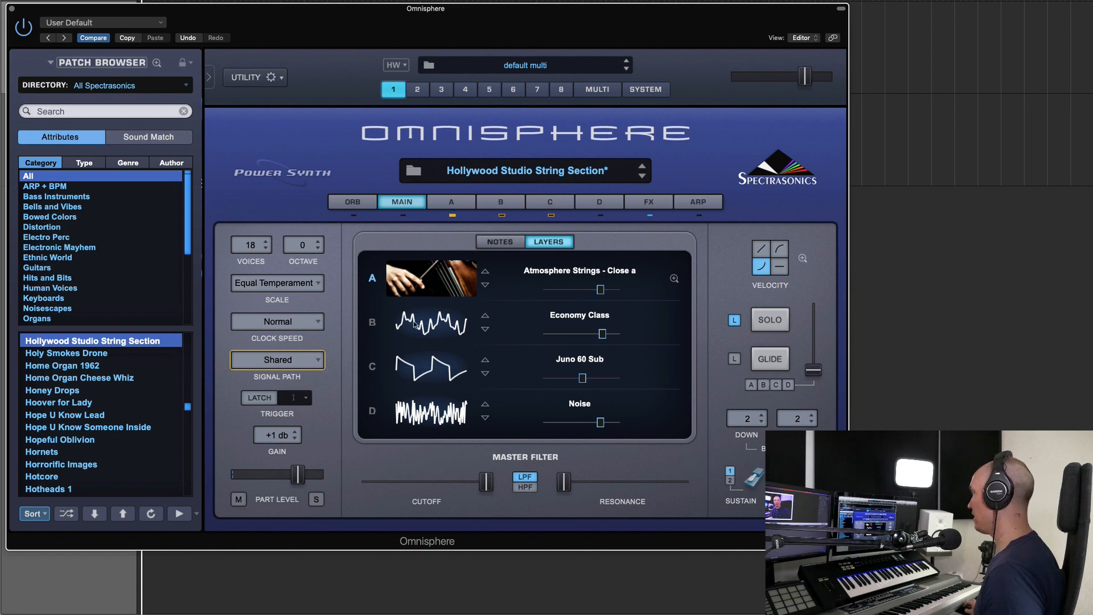
pyautogui.click(457, 202)
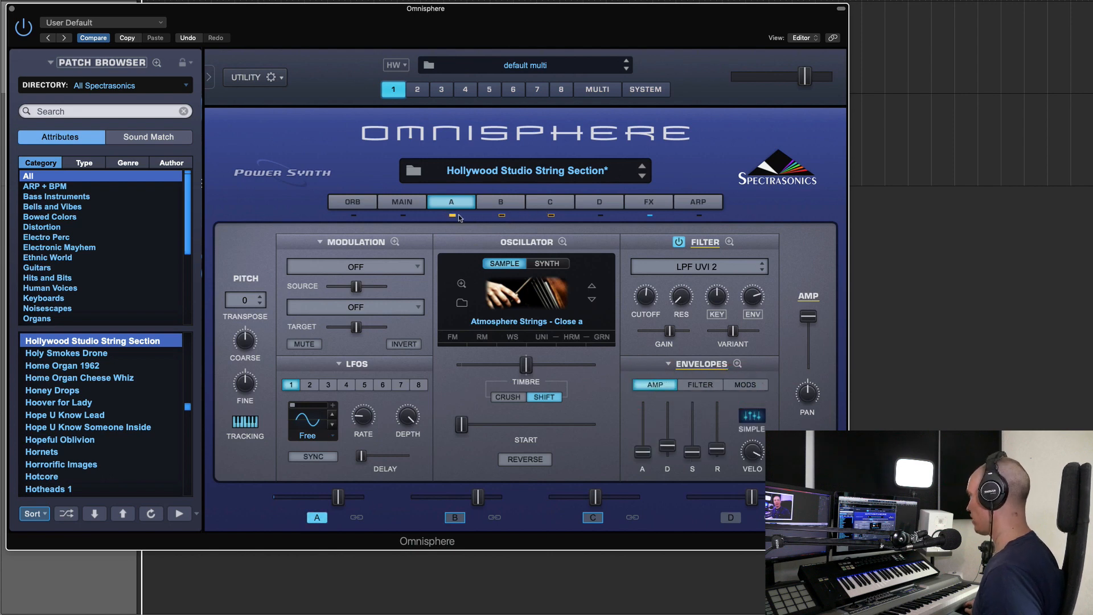
# Step: Change layer C's oscillator waveform to Nasal Bend from the Thin group of the digital wavetables
pyautogui.click(569, 204)
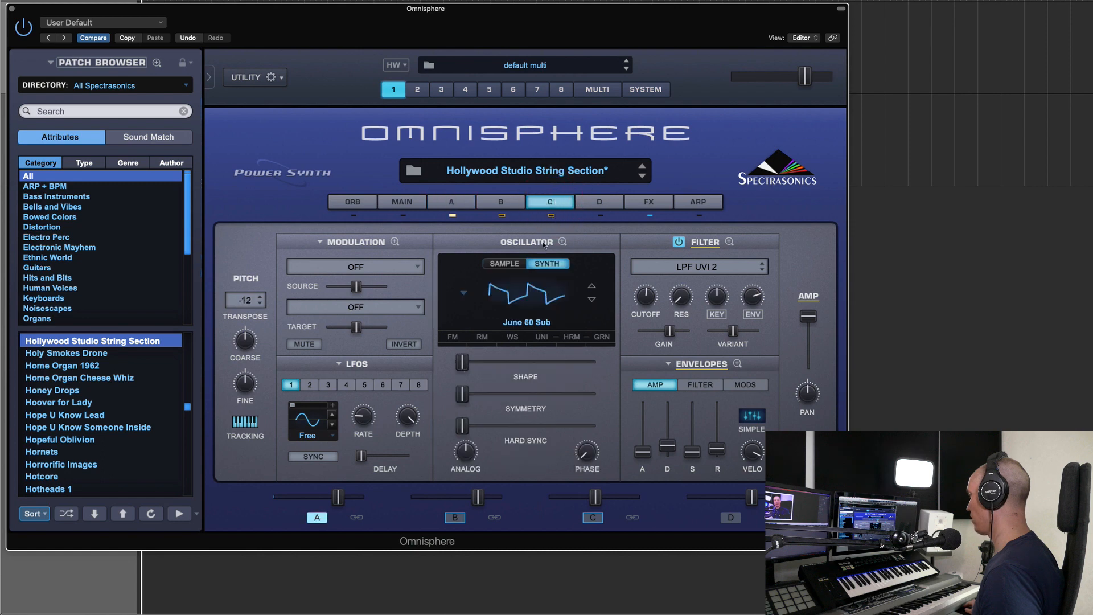
pyautogui.click(531, 295)
pyautogui.moveTo(515, 336)
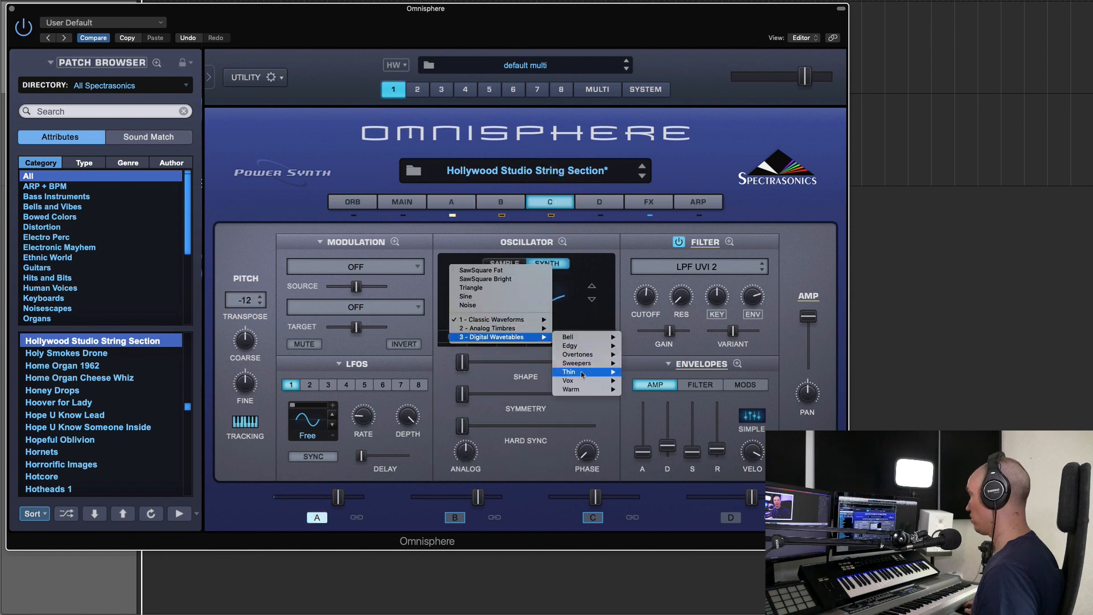
pyautogui.moveTo(576, 372)
pyautogui.click(642, 406)
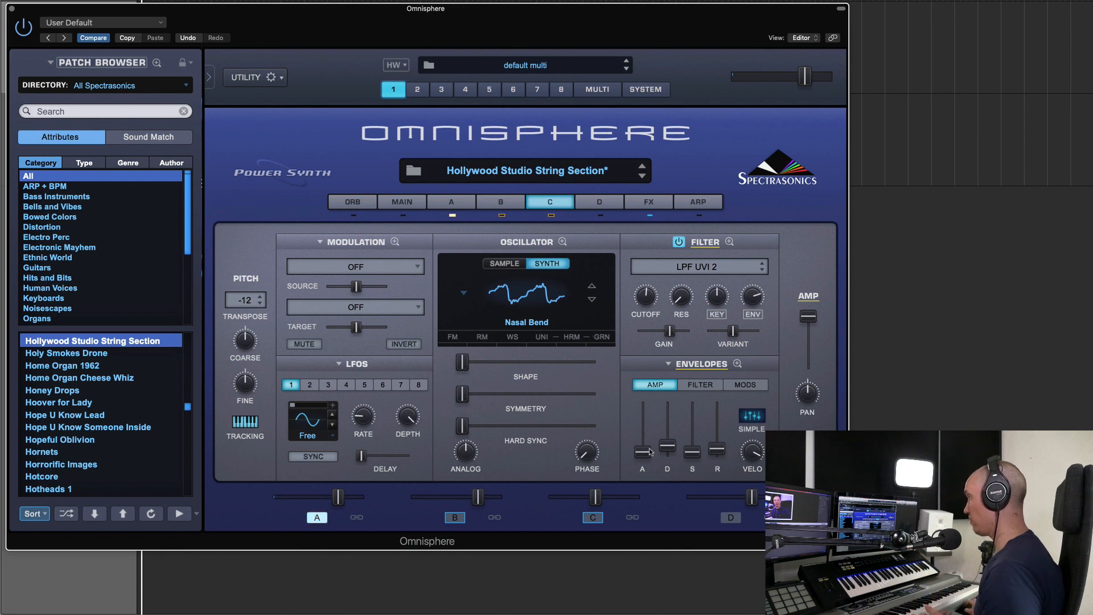
# Step: Raise the shared amp envelope's attack, decay, sustain and release from layer C's page, and check the envelope on layer A
pyautogui.moveTo(645, 454); pyautogui.dragTo(716, 422)
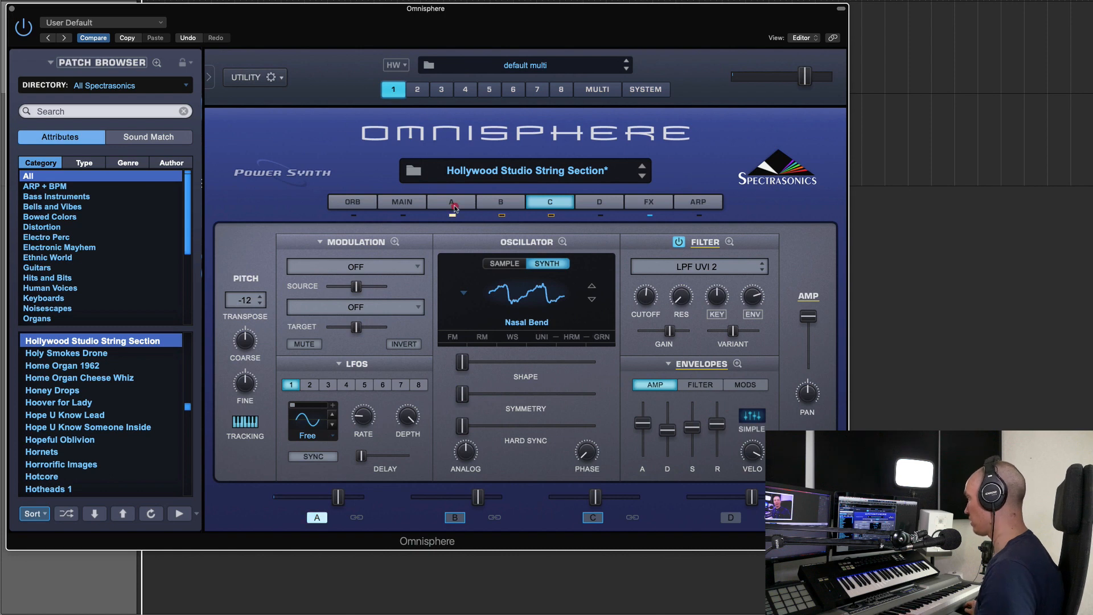
pyautogui.click(453, 203)
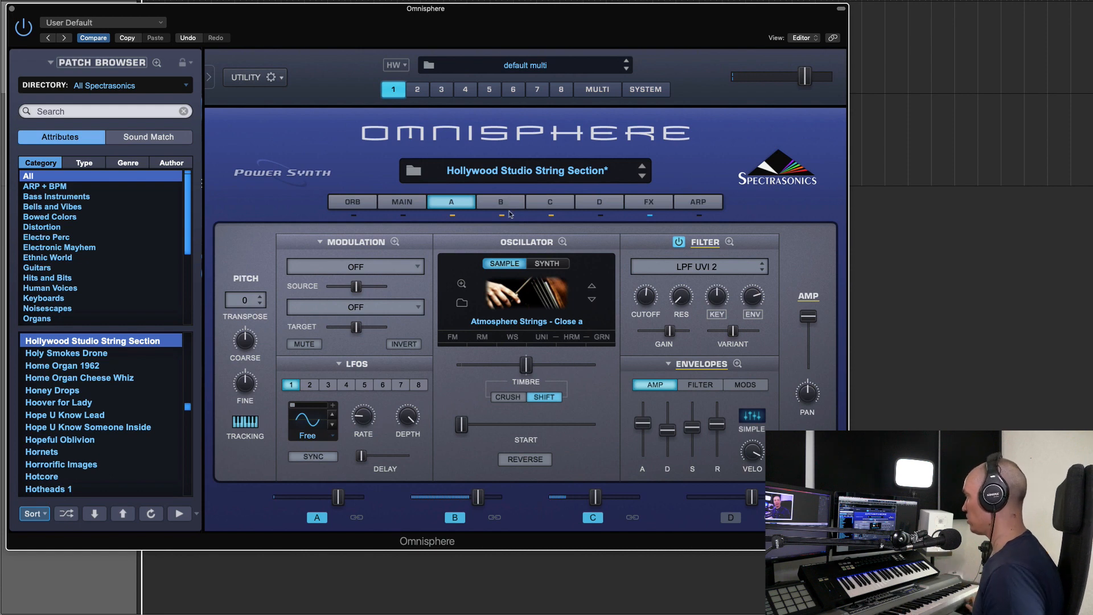
# Step: Examine the patch's signal path options and compare the shared filter and envelope settings on layers A and C
pyautogui.click(408, 202)
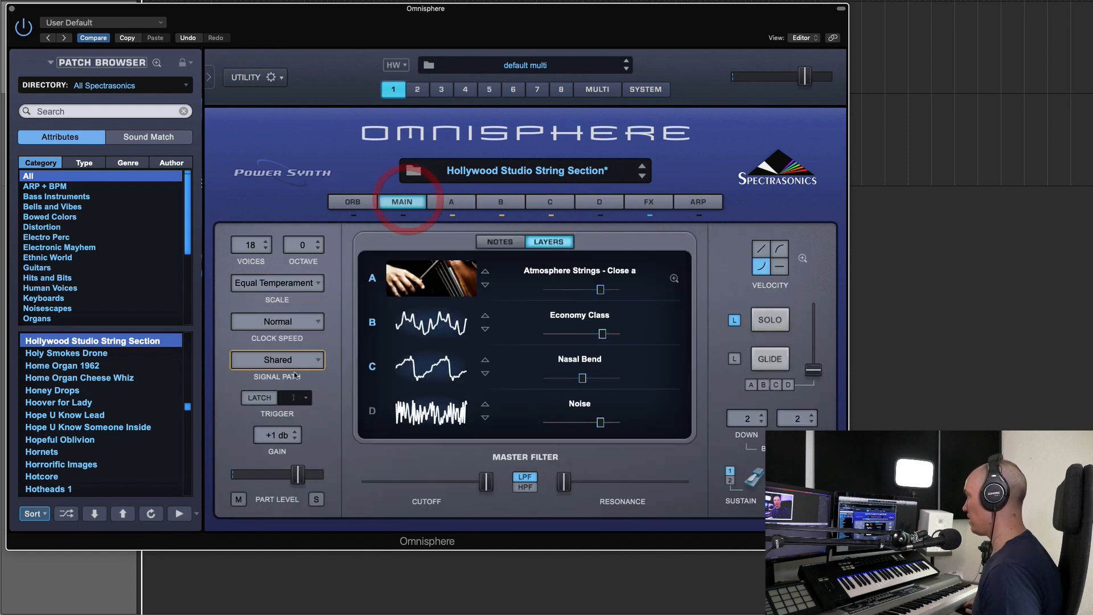
pyautogui.click(535, 204)
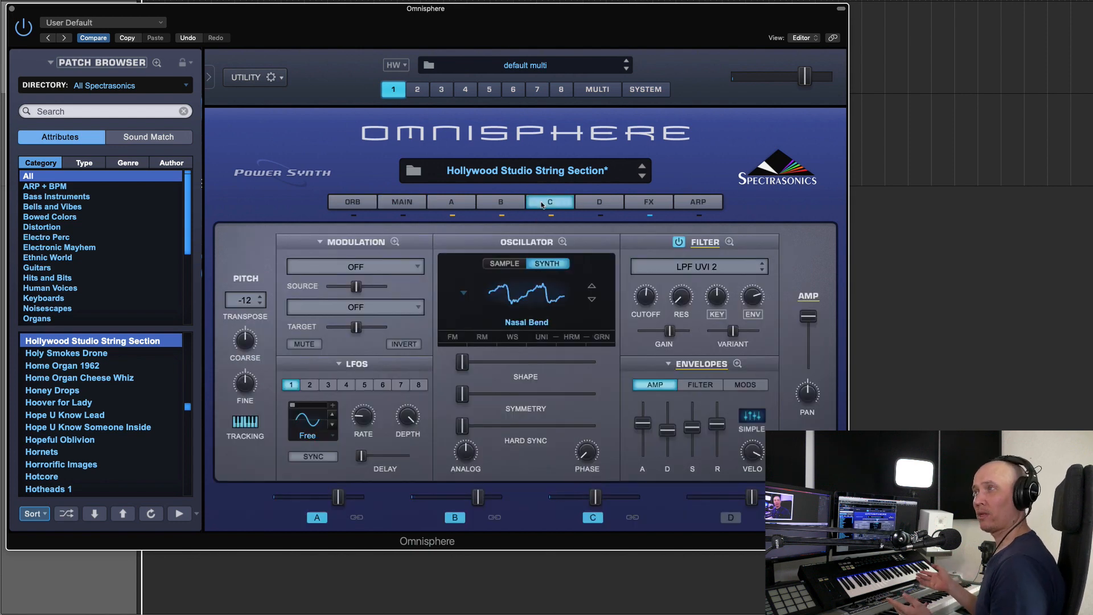
pyautogui.click(402, 203)
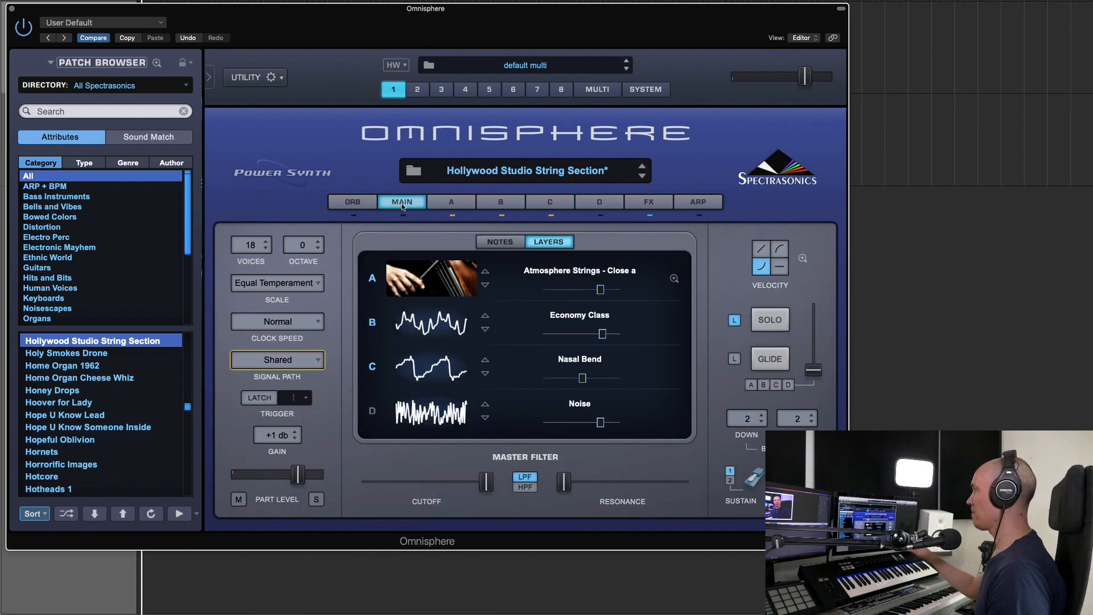
pyautogui.click(291, 360)
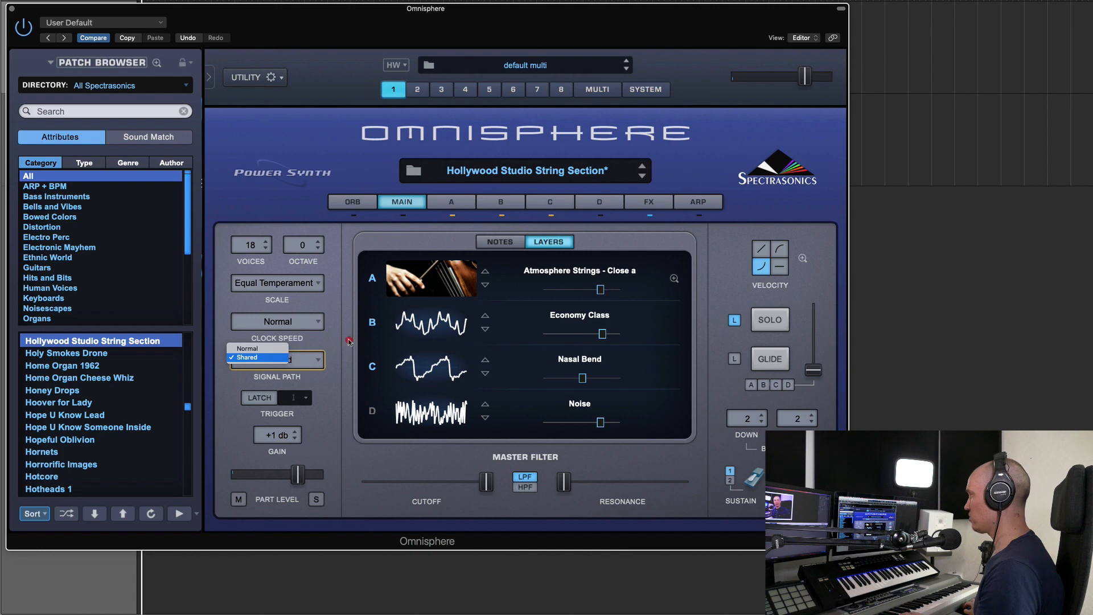
pyautogui.click(349, 342)
pyautogui.click(452, 202)
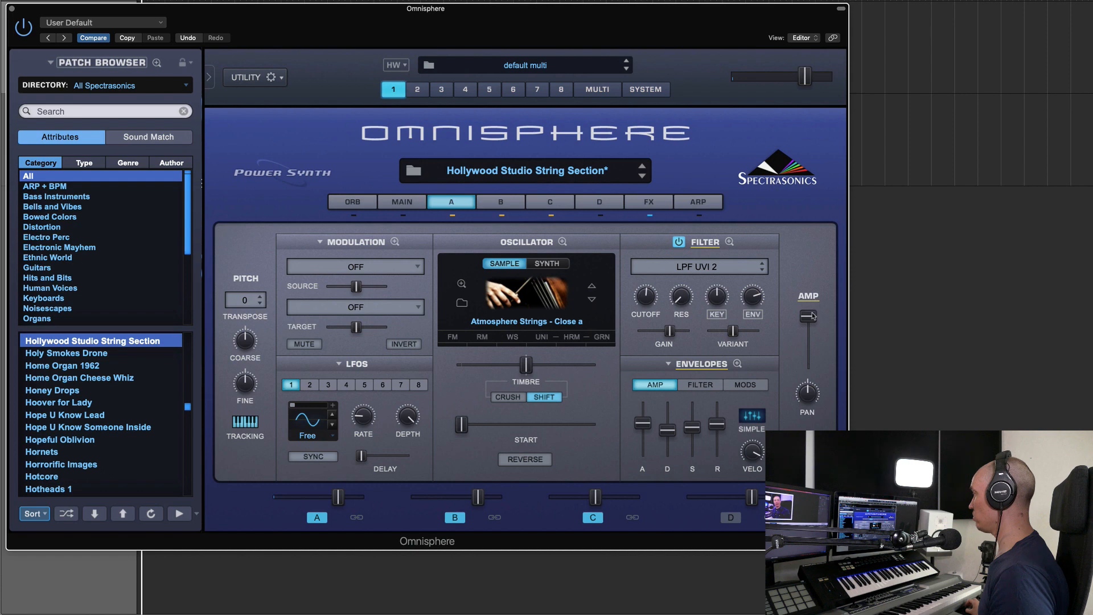
pyautogui.click(397, 203)
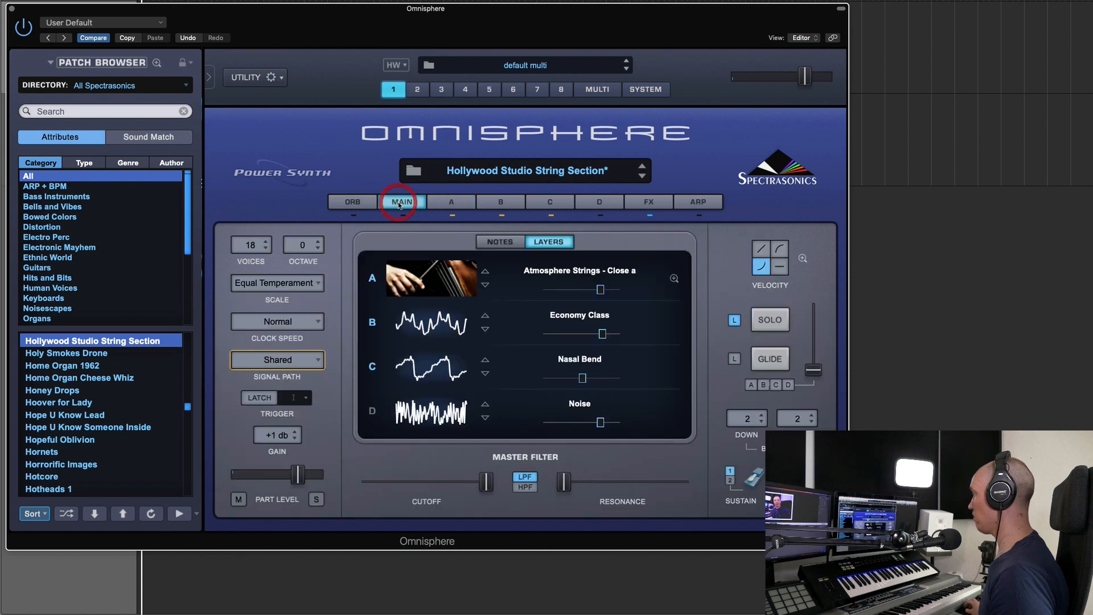
# Step: Lower layer C's level in the layer mix, and review the pages of layers A, B and C
pyautogui.click(547, 242)
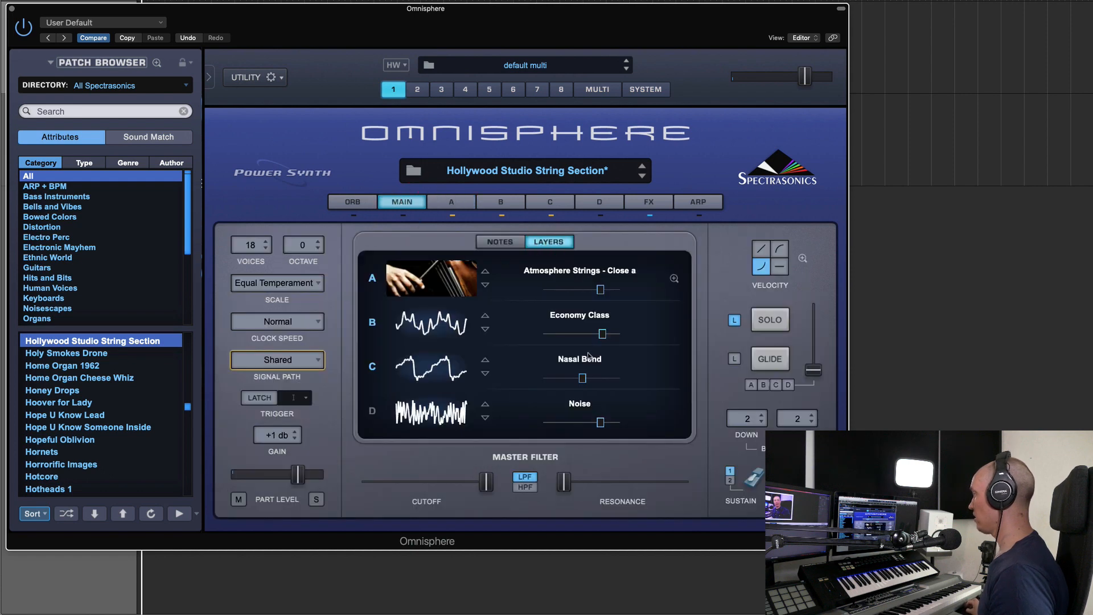
pyautogui.moveTo(582, 378); pyautogui.dragTo(574, 378)
pyautogui.moveTo(602, 334); pyautogui.dragTo(598, 334)
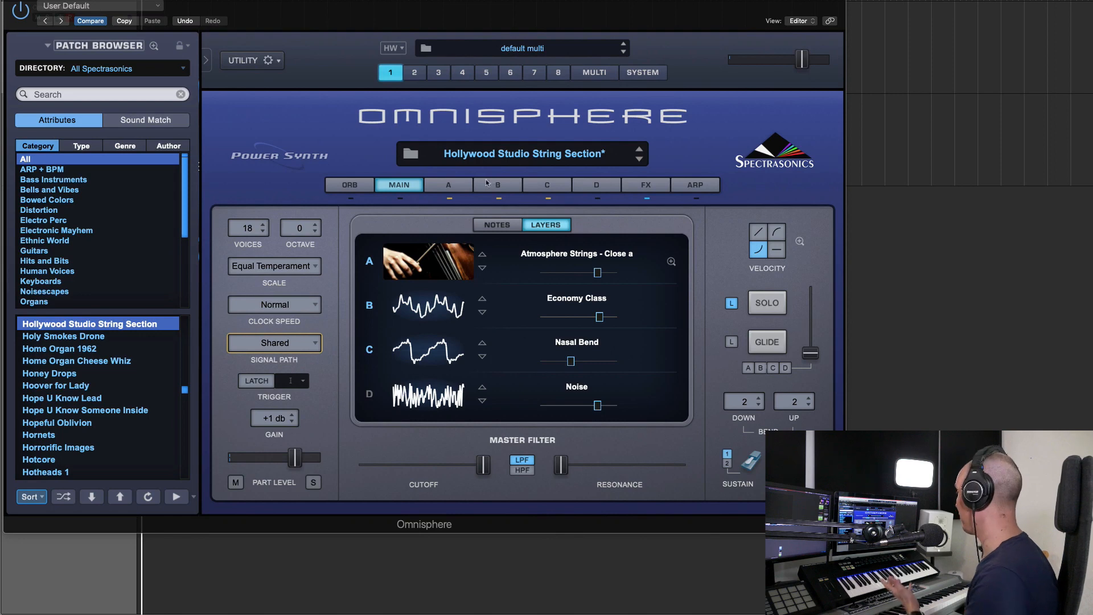
pyautogui.click(493, 185)
pyautogui.click(449, 185)
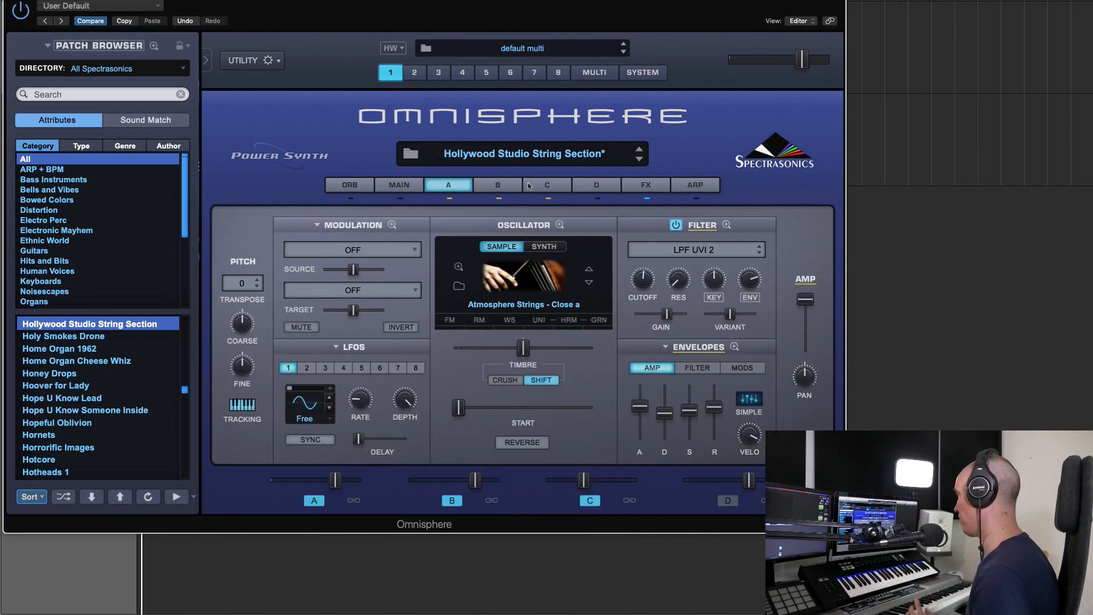
pyautogui.click(548, 185)
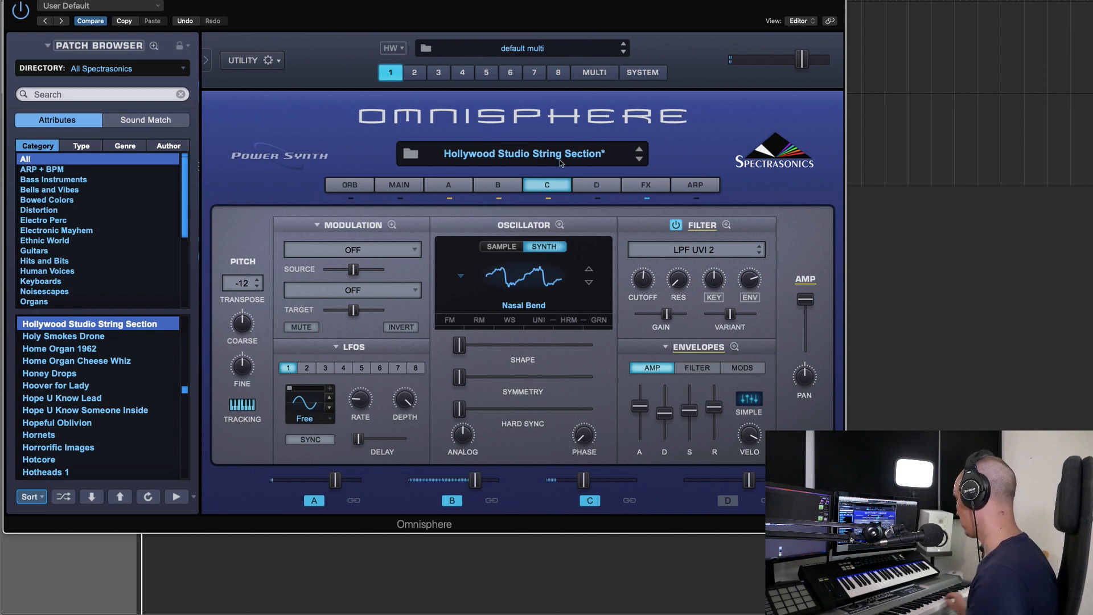
# Step: Examine the effects rack shared by layers A to D and the patch's signal path setting
pyautogui.click(656, 187)
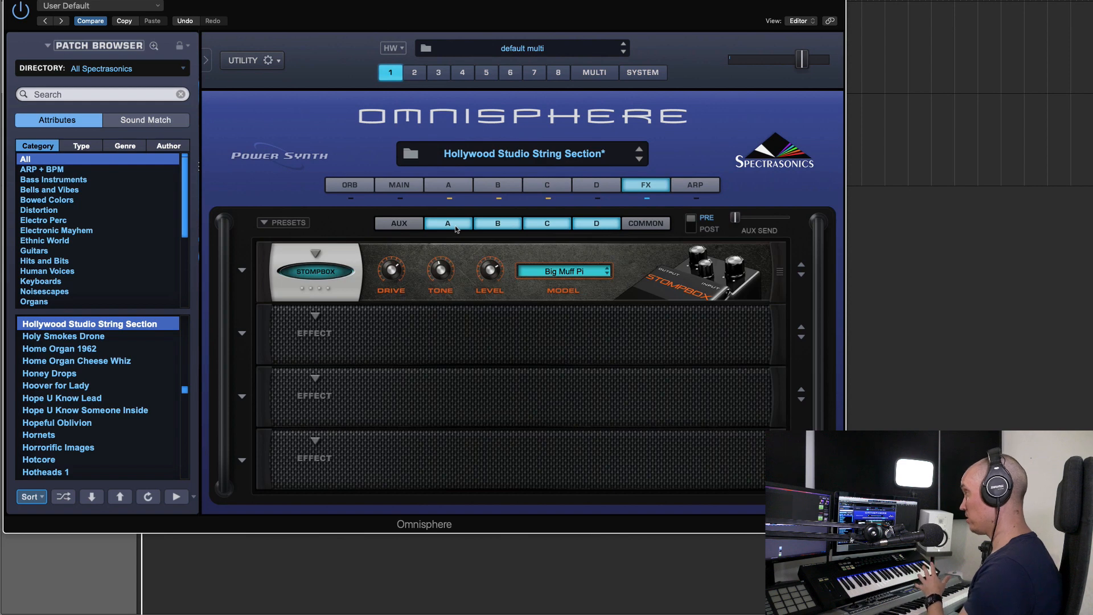
pyautogui.click(453, 226)
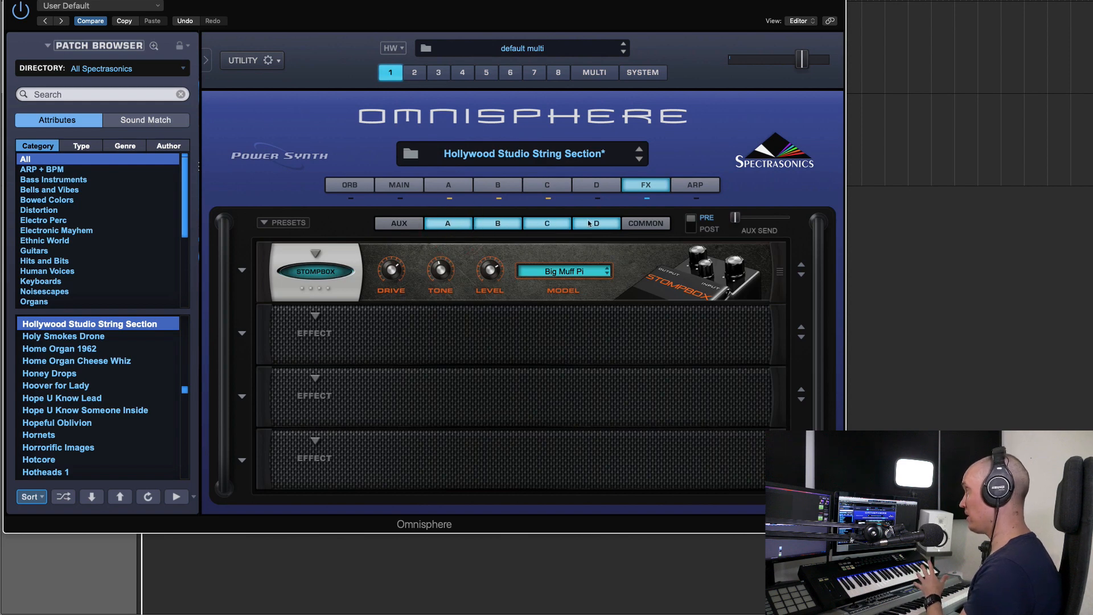
pyautogui.click(594, 222)
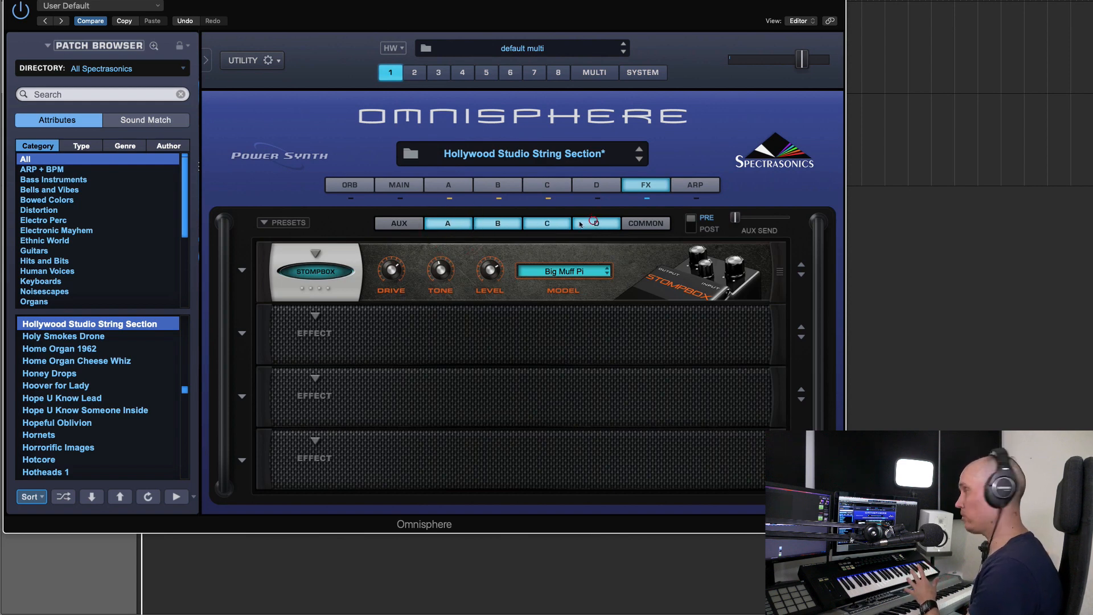
pyautogui.click(419, 184)
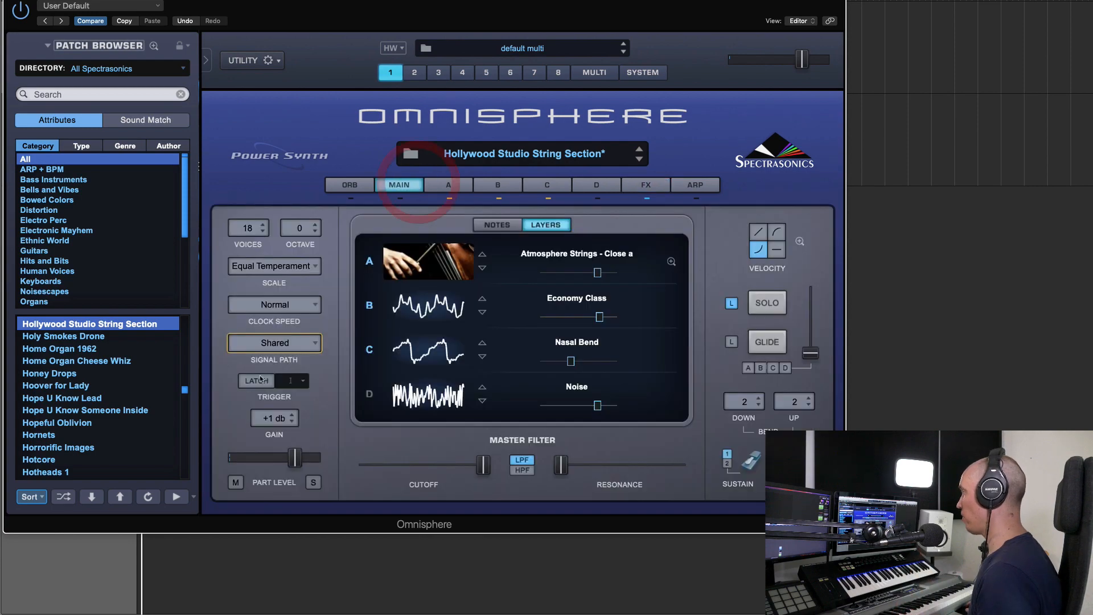
# Step: Solo layer A and compare its sound with the shared Stompbox effect bypassed and active
pyautogui.click(647, 186)
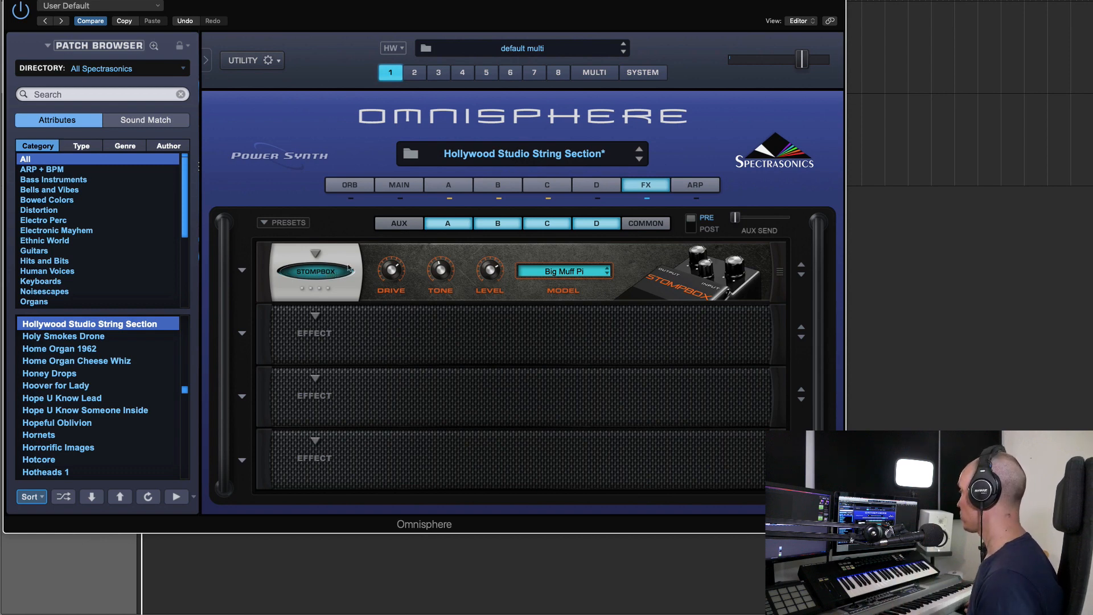
pyautogui.click(278, 268)
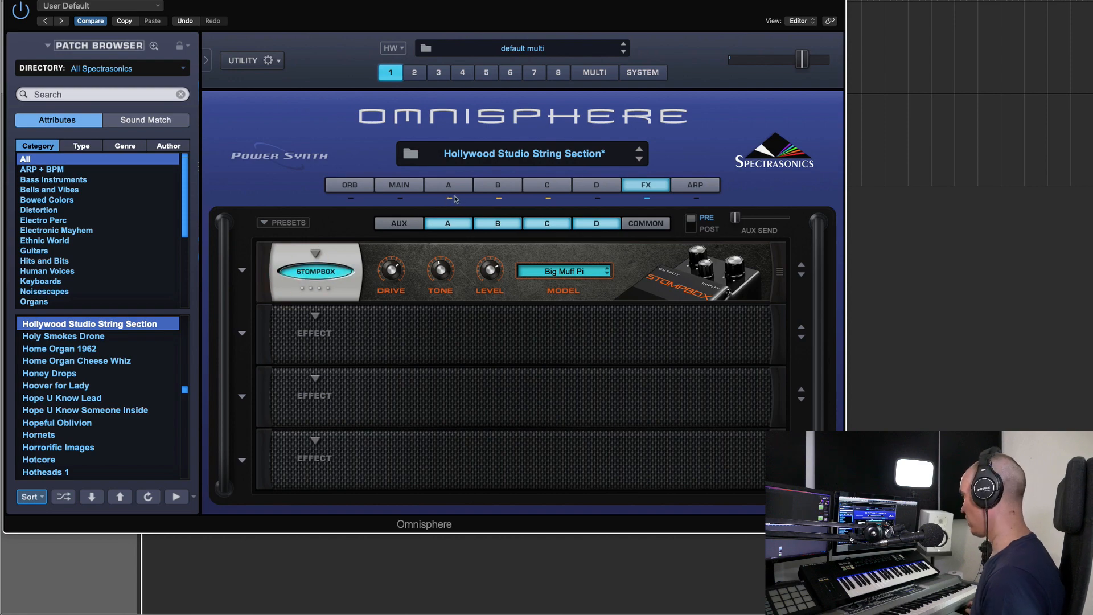
pyautogui.click(450, 189)
pyautogui.click(647, 185)
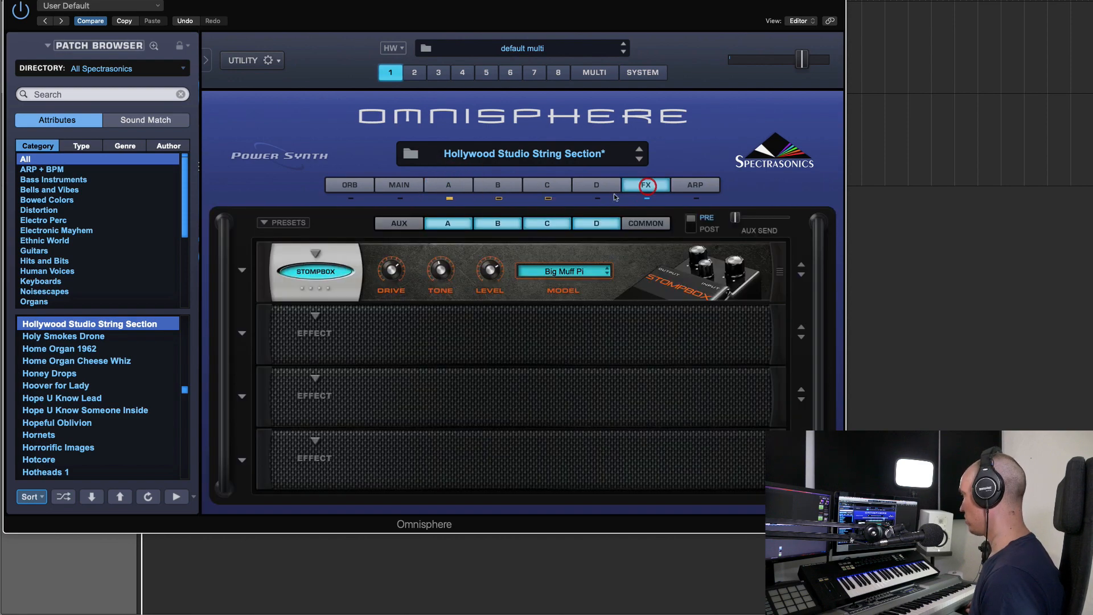
pyautogui.click(342, 272)
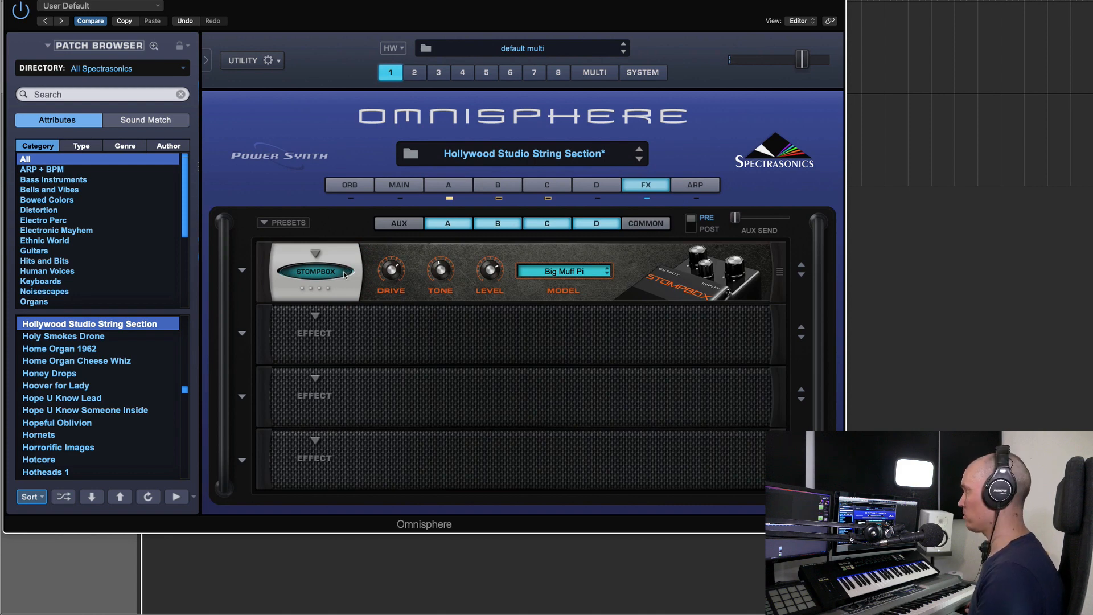
pyautogui.click(317, 272)
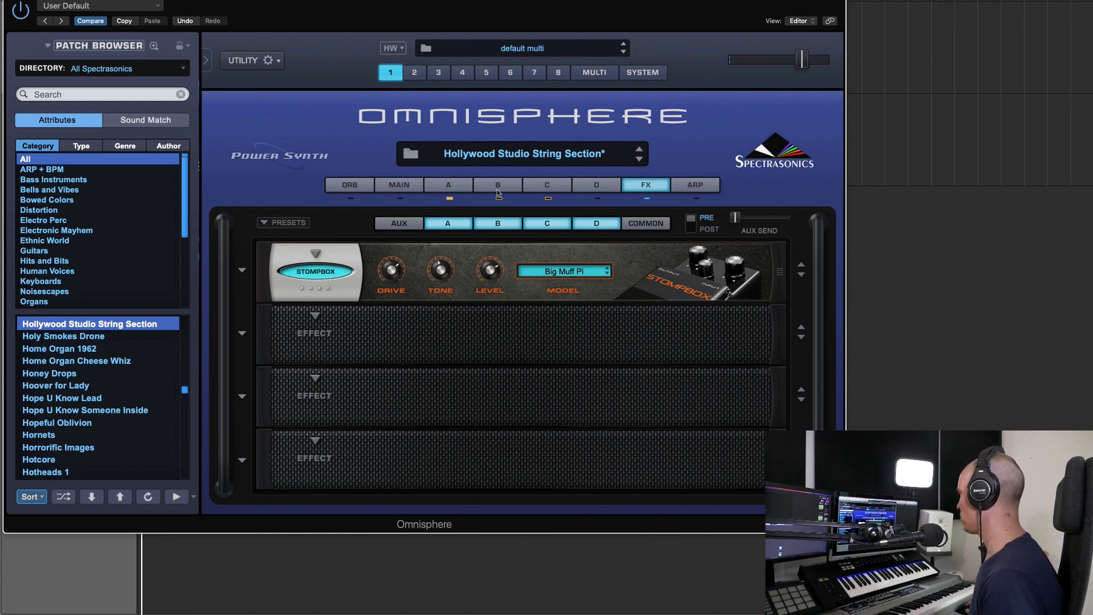
# Step: Solo layers B and C in turn to hear each through the shared Stompbox, and clear the solo
pyautogui.click(500, 199)
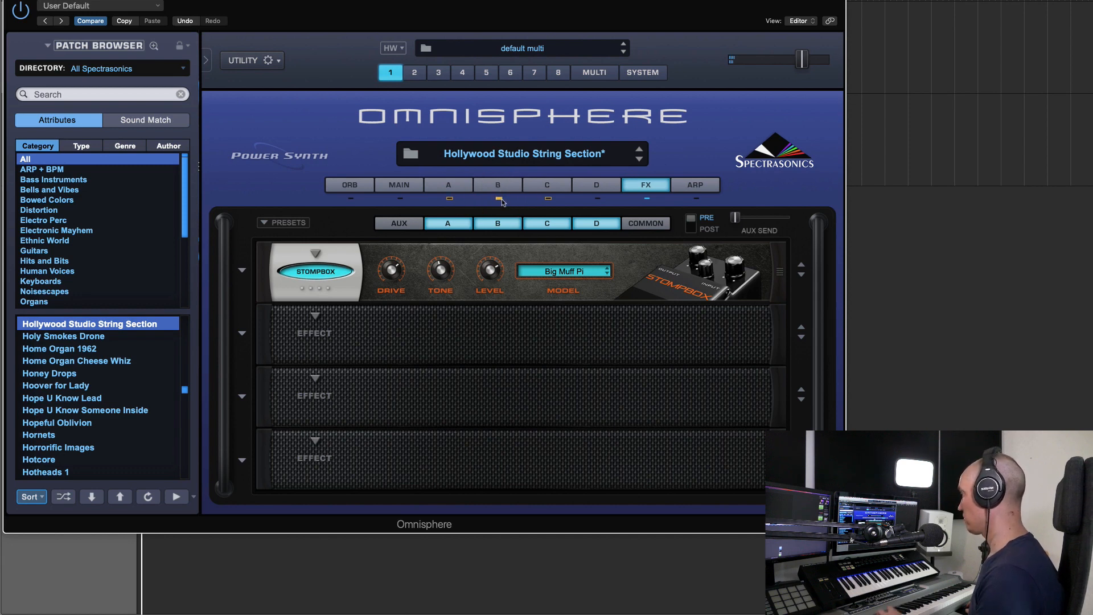
pyautogui.click(500, 199)
pyautogui.click(548, 199)
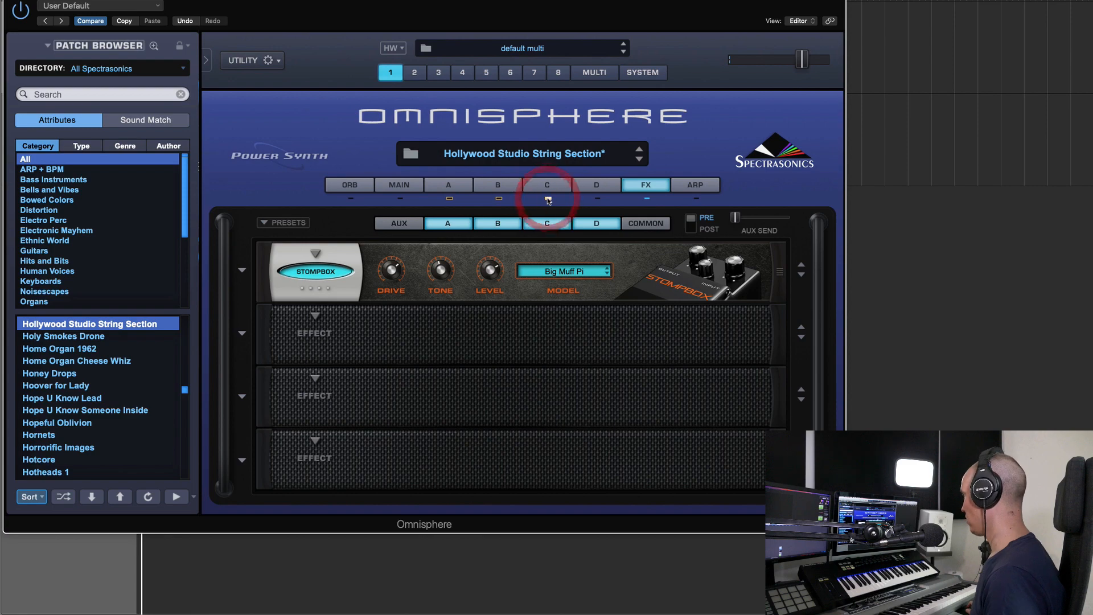
pyautogui.click(547, 196)
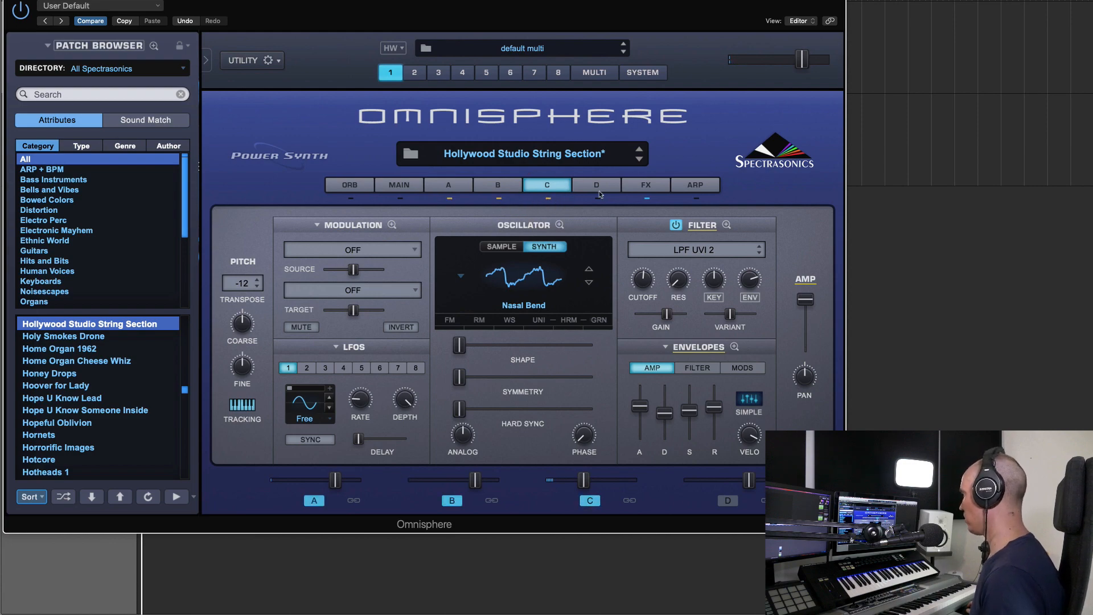
# Step: Add a Tape Slammer effect in the second slot of the layers' shared effects rack, below the Stompbox
pyautogui.click(640, 192)
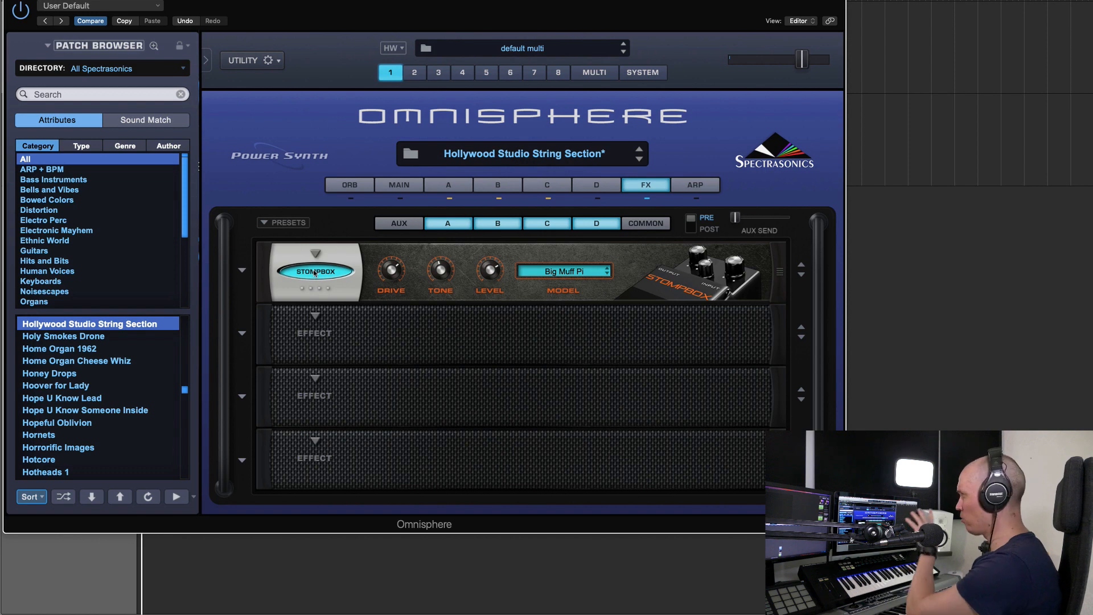
pyautogui.click(315, 316)
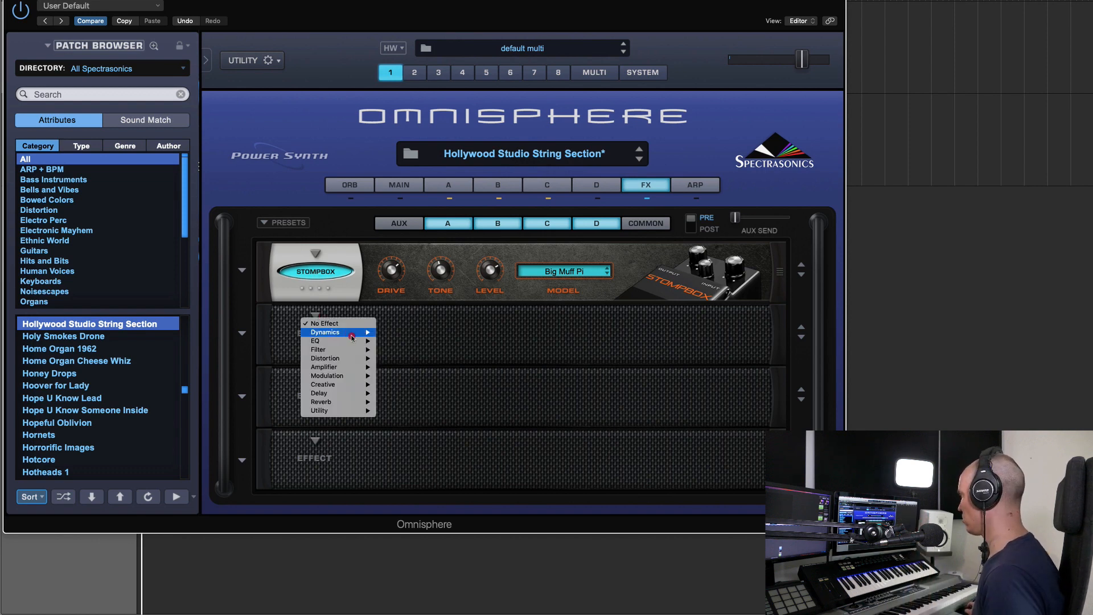
pyautogui.moveTo(352, 336)
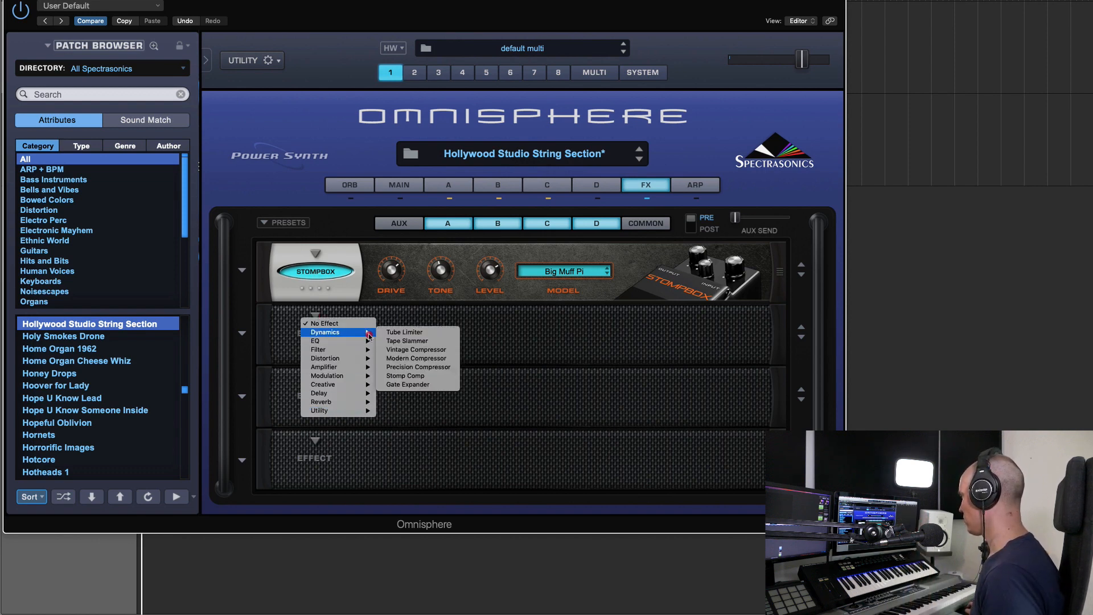
pyautogui.click(407, 341)
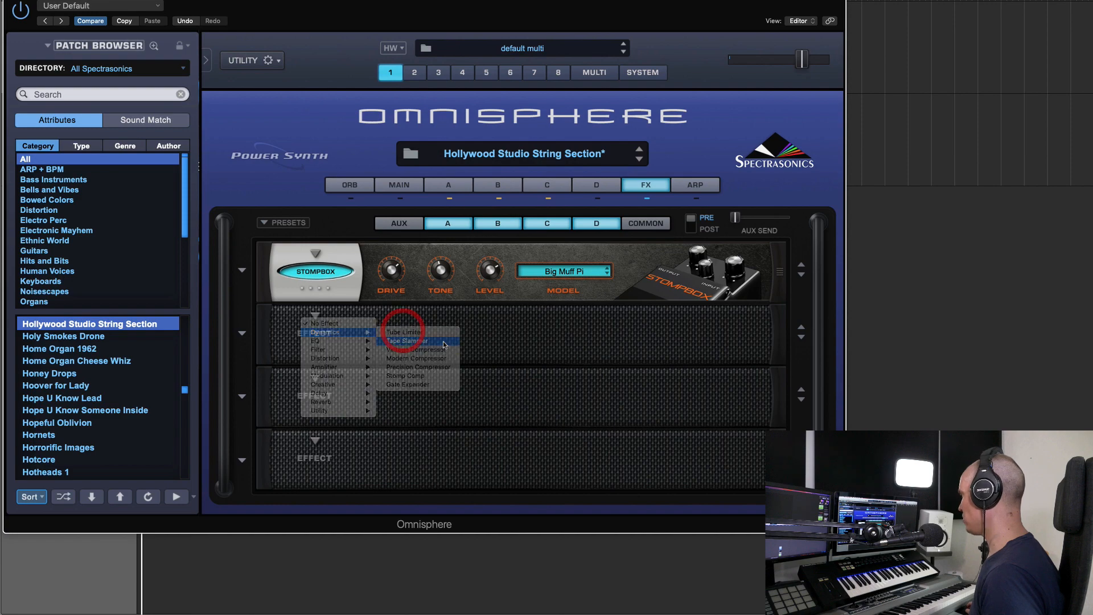
pyautogui.moveTo(402, 340)
pyautogui.mouseDown()
pyautogui.moveTo(407, 357)
pyautogui.moveTo(393, 333)
pyautogui.mouseUp()
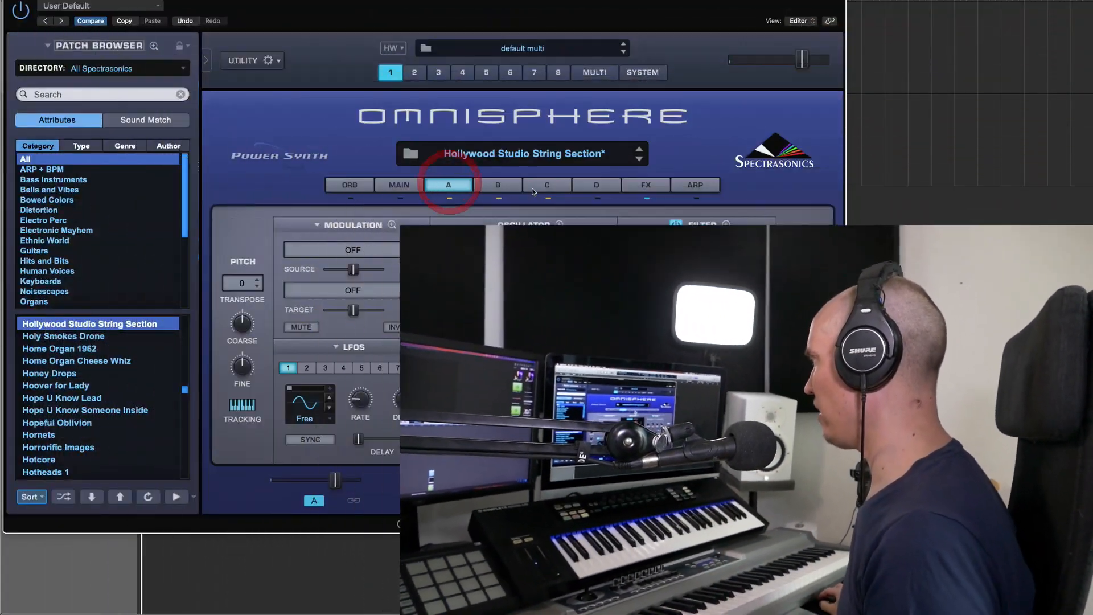
pyautogui.click(633, 185)
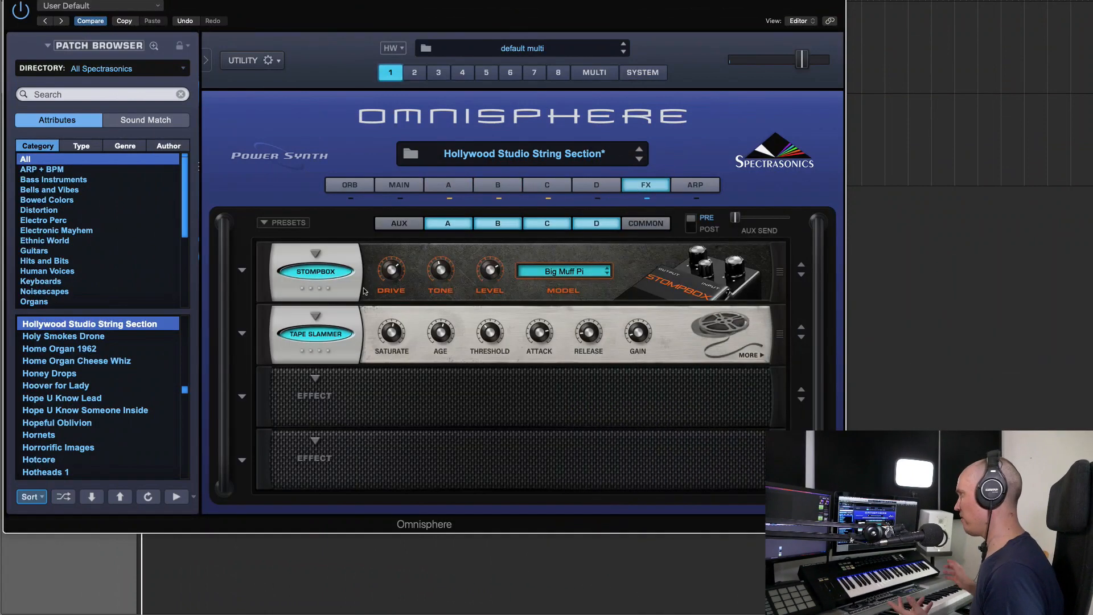